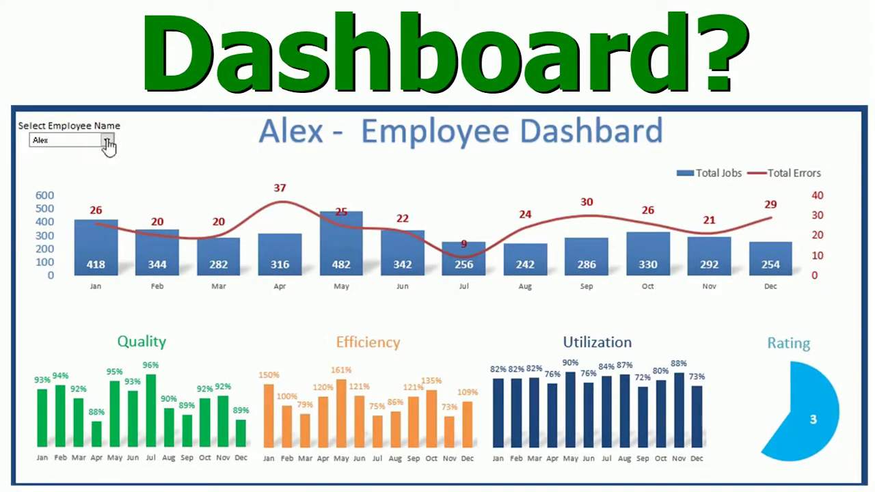
- Cycle through several employees in the Select Employee Name combo box so the dashboard charts refresh
left_click(107, 140)
left_click(94, 145)
left_click(106, 141)
left_click(106, 141)
left_click(107, 140)
left_click(106, 140)
left_click(107, 140)
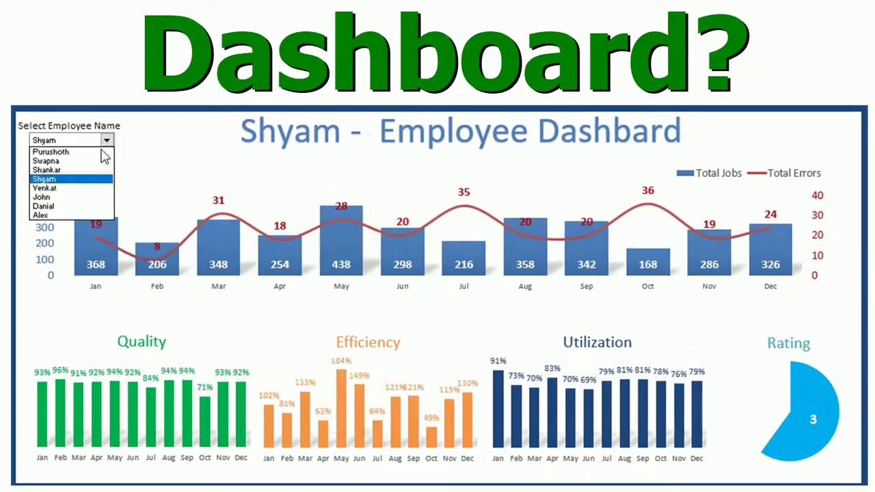
left_click(96, 186)
left_click(107, 140)
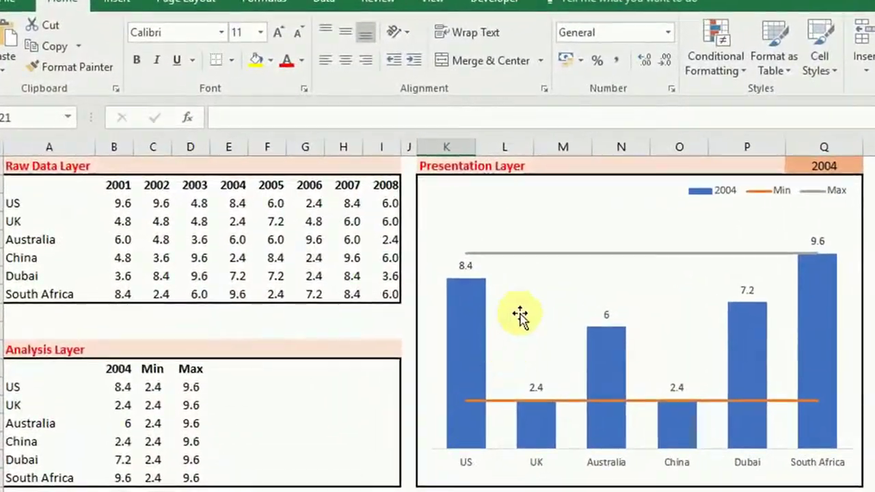
- Select the chart and outline the Raw Data and Analysis Layer tables that feed it
left_click(532, 287)
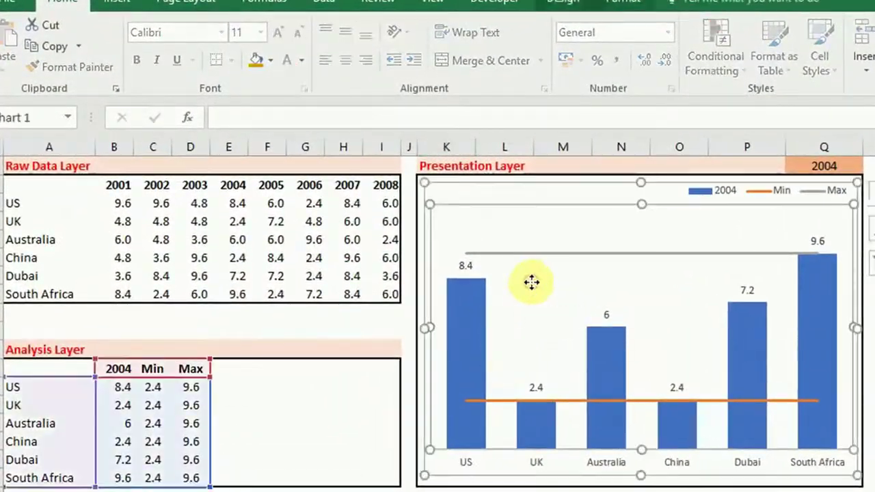
left_click(548, 186)
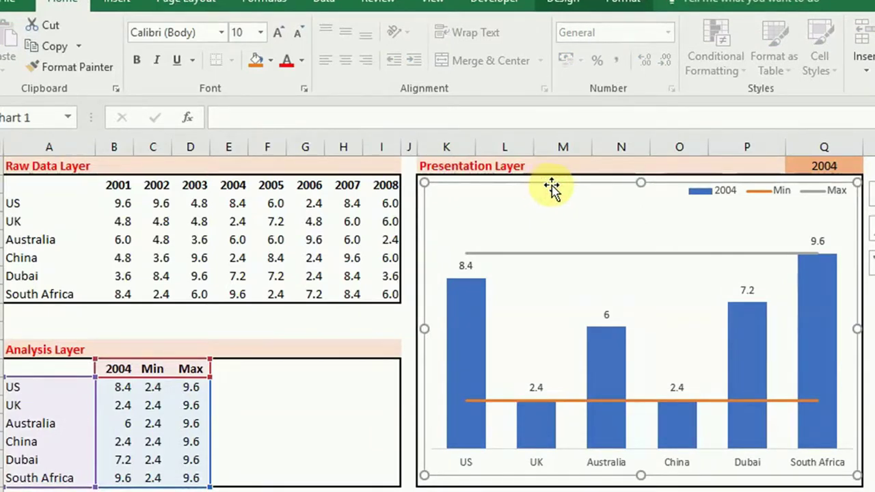
left_click_drag(374, 350, 43, 475)
left_click_drag(380, 294, 33, 172)
left_click_drag(20, 349, 383, 479)
left_click_drag(41, 169, 397, 297)
left_click_drag(32, 348, 384, 477)
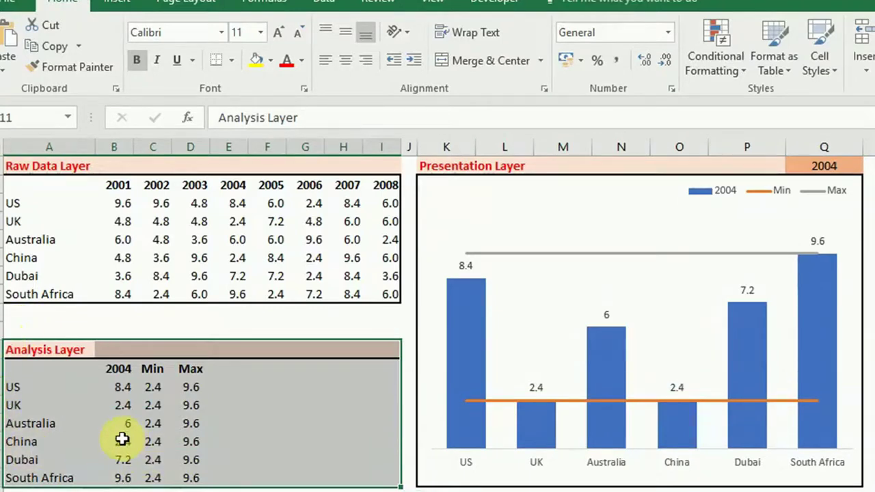
left_click(557, 316)
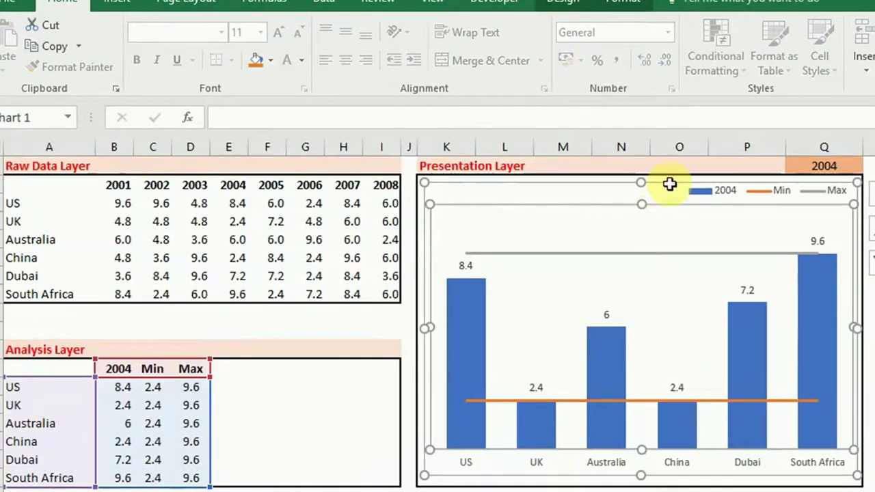
left_click(645, 181)
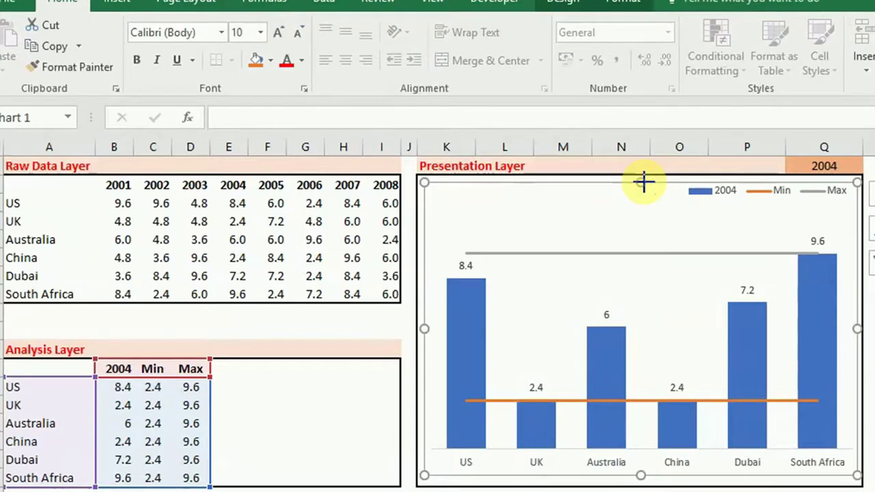
- Set the year cell Q1 to 2001 so the chart shows 2001 values
left_click(820, 166)
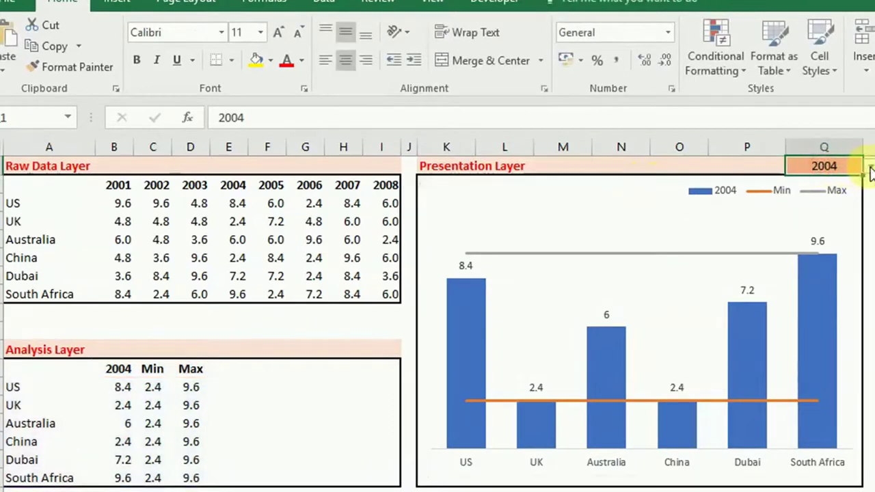
left_click(870, 167)
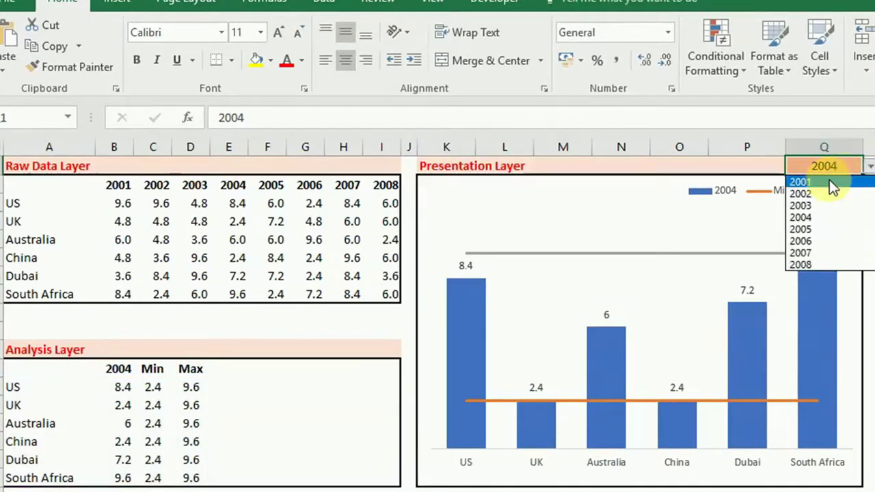
left_click(826, 181)
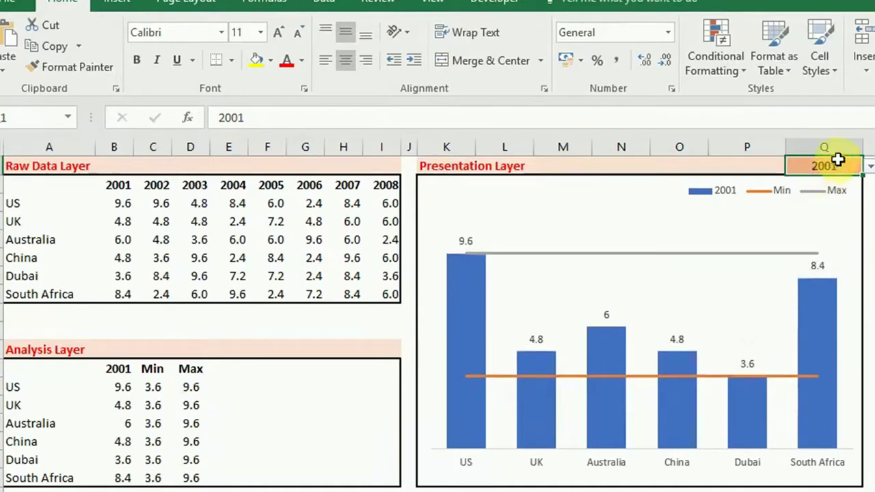
left_click_drag(112, 369, 158, 479)
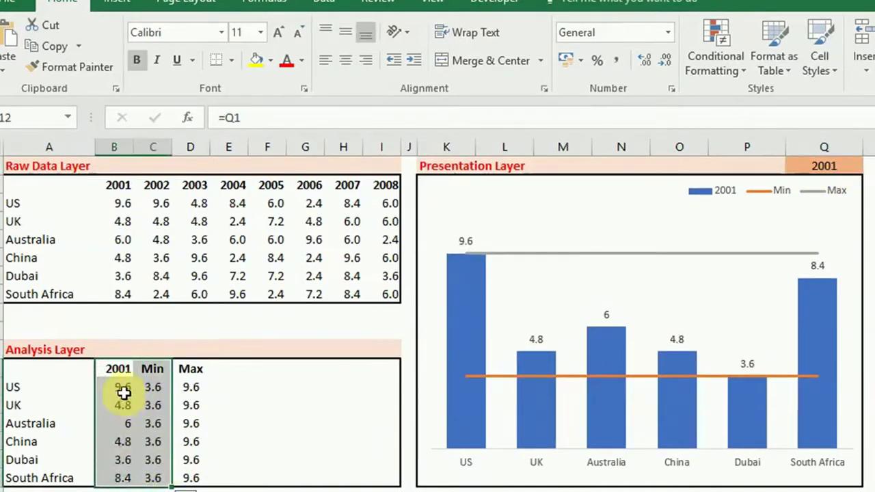
left_click(613, 270)
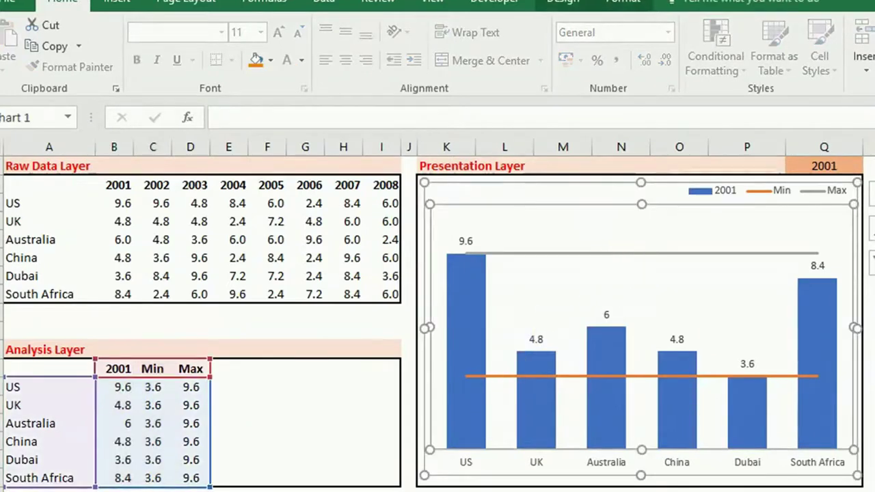
left_click(472, 490)
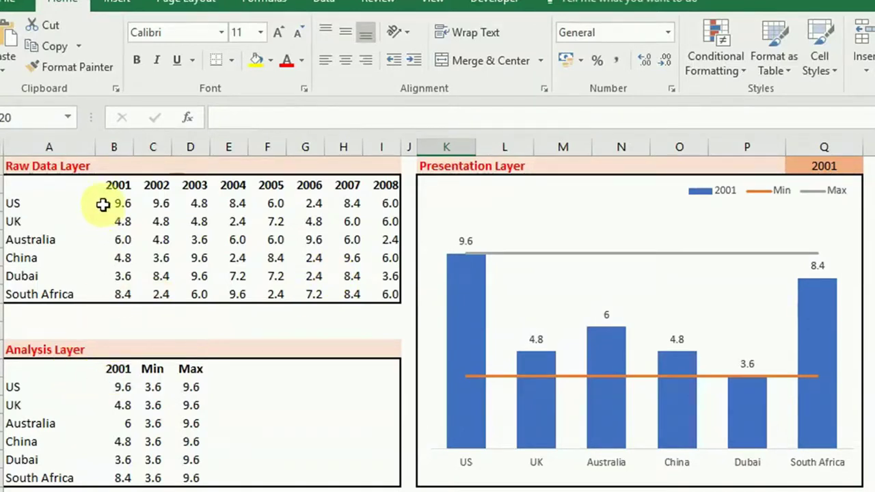
- Highlight the 2001, Min and Max columns of the analysis table, then reselect Q1
left_click_drag(119, 369, 121, 475)
left_click_drag(153, 370, 183, 474)
left_click(858, 165)
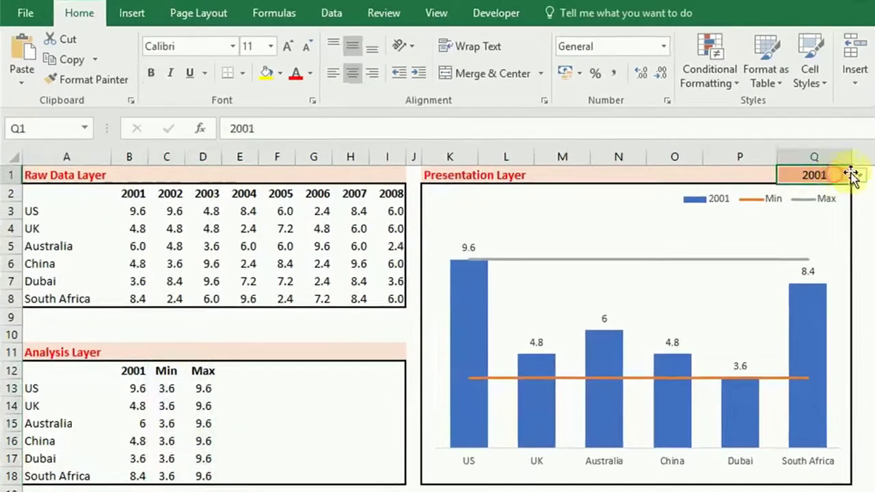
- Close Q1's year list keeping 2001, show the Data tab tools and select the chart
left_click(859, 176)
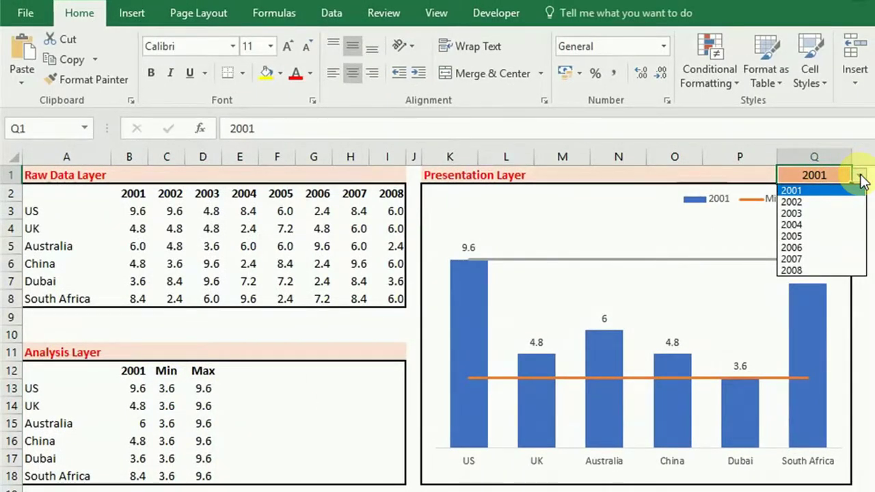
left_click(860, 176)
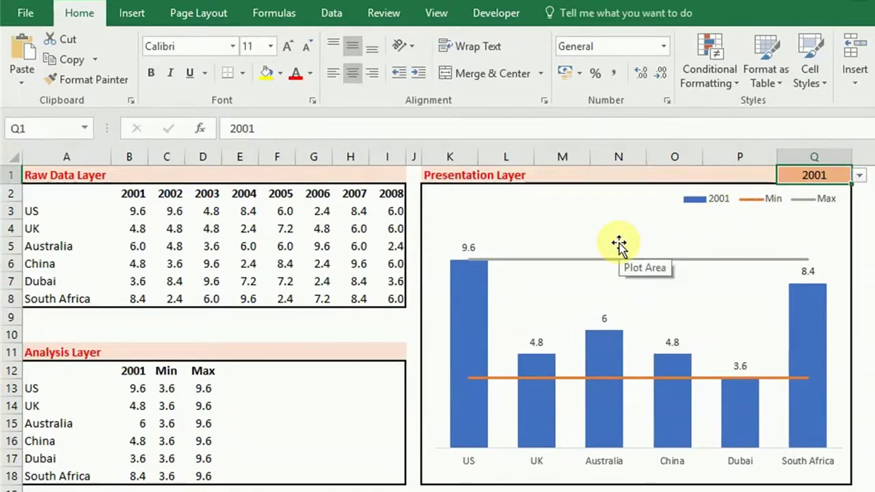
key("alt+a")
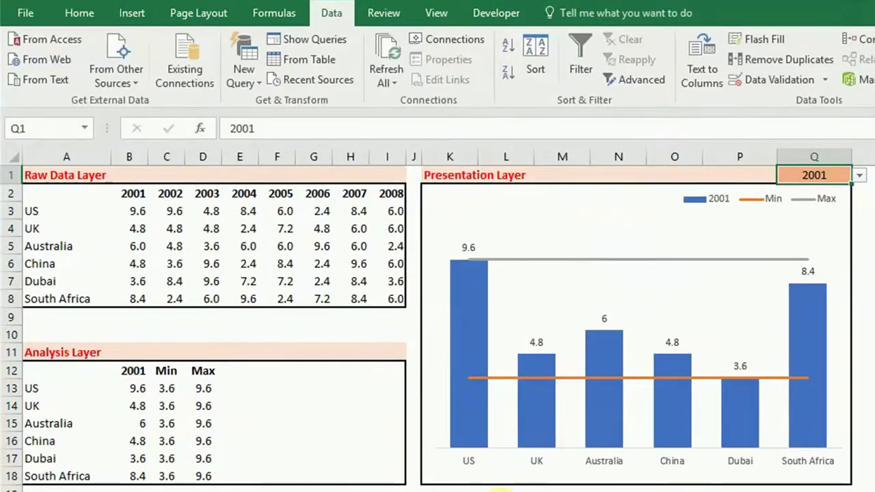
left_click(556, 372)
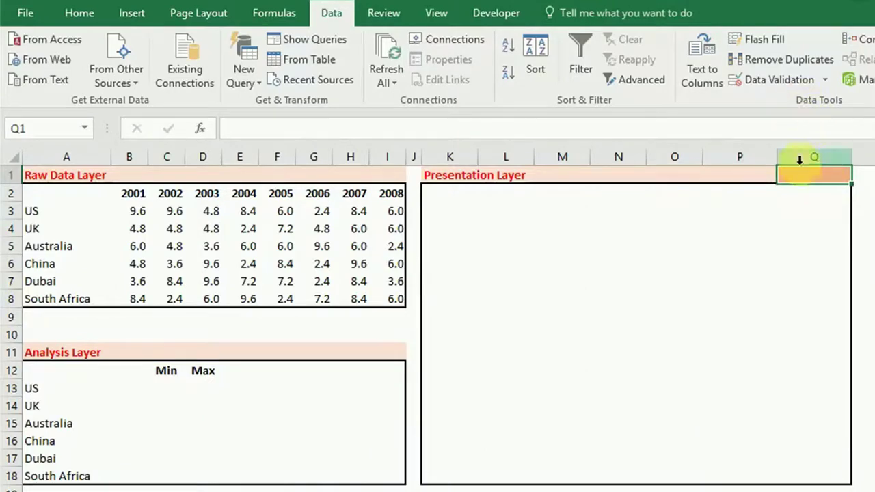
- Give Q1 a List data validation sourced from the year headings $B$2:$I$2
left_click(797, 79)
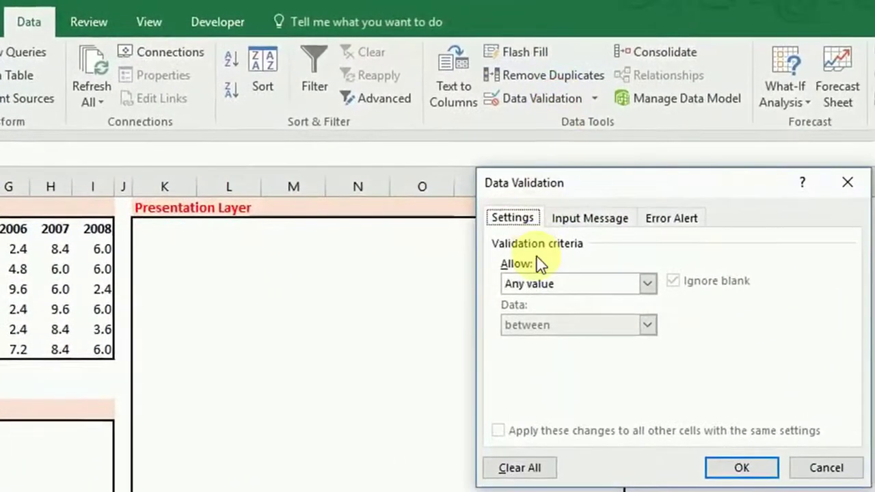
left_click(543, 283)
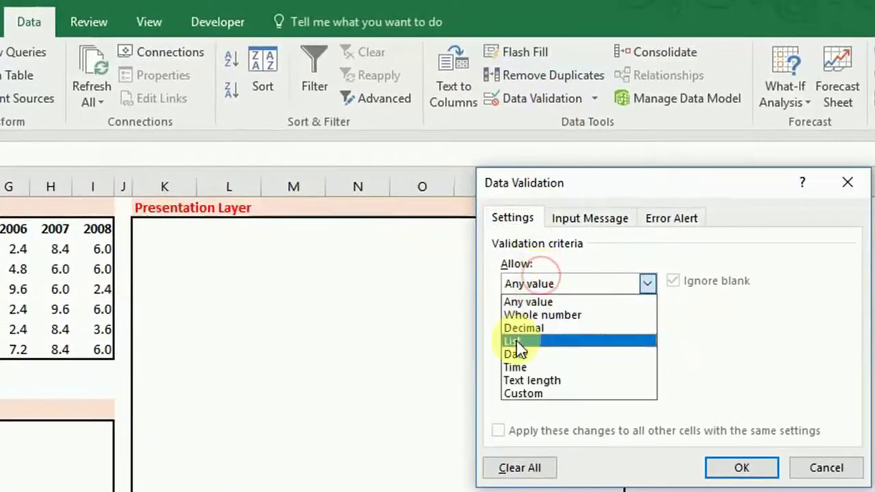
left_click(518, 342)
left_click(522, 364)
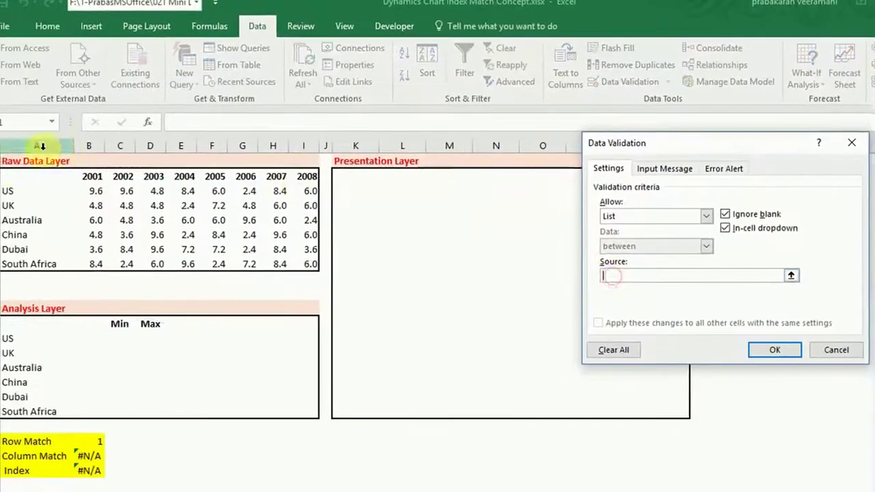
left_click_drag(88, 177, 307, 178)
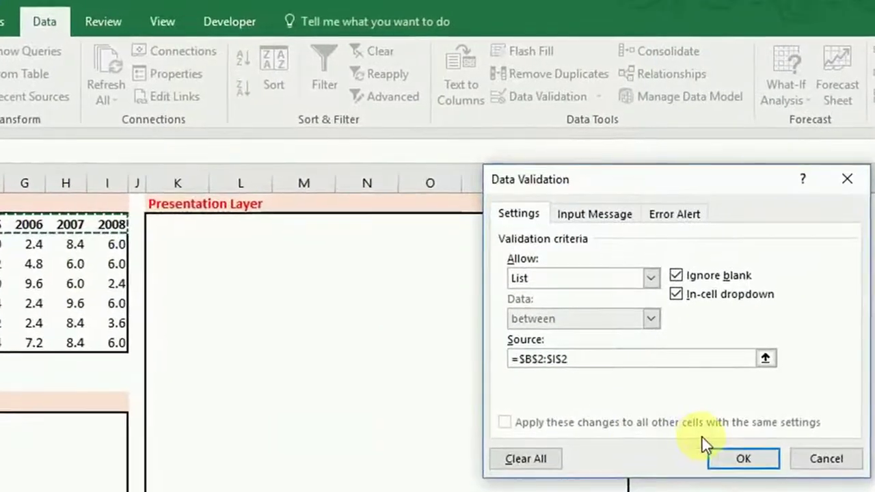
left_click(725, 463)
- Choose 2005 from Q1's new year dropdown
left_click(674, 283)
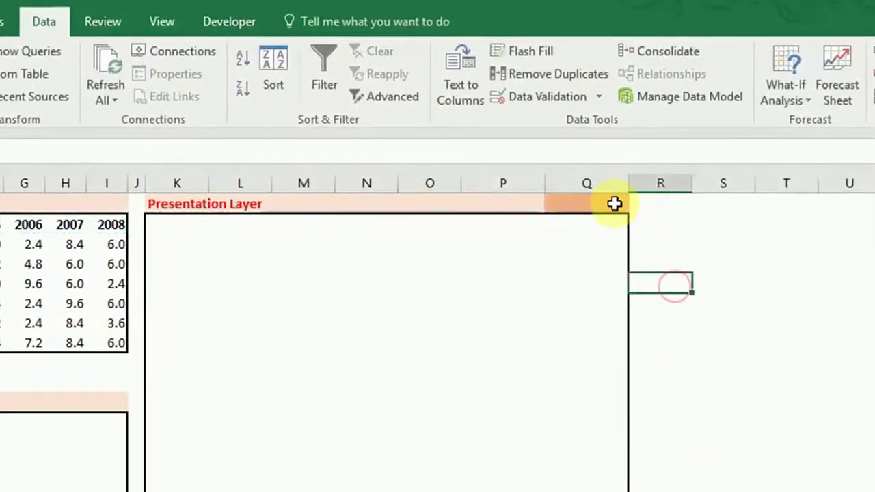
left_click(614, 203)
left_click(637, 203)
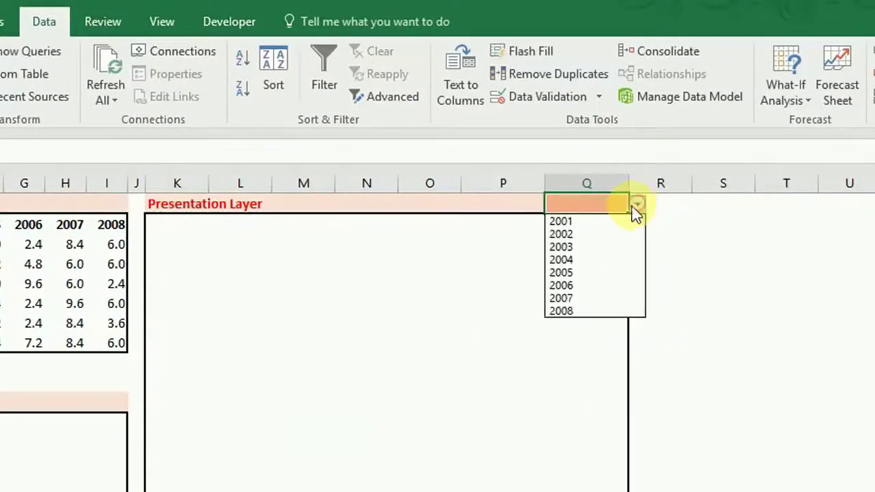
left_click(597, 271)
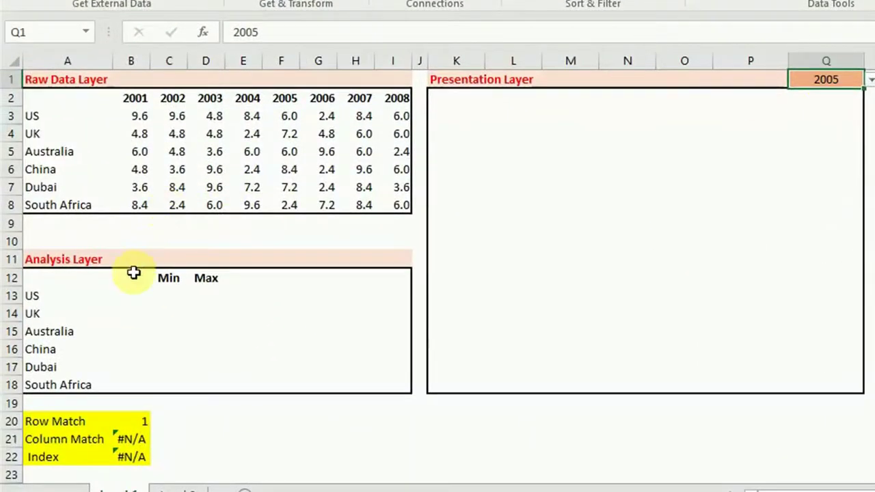
- Link the B12 heading to the year cell with =Q1
left_click(62, 311)
type("=")
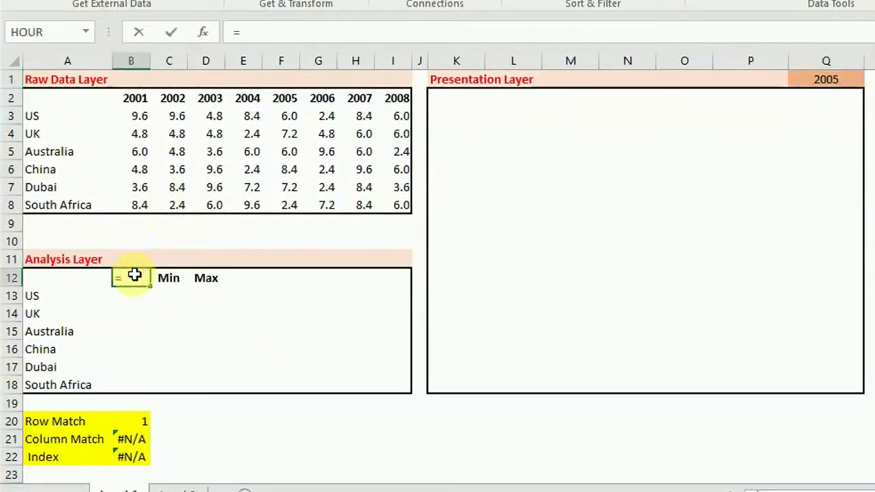
left_click(824, 80)
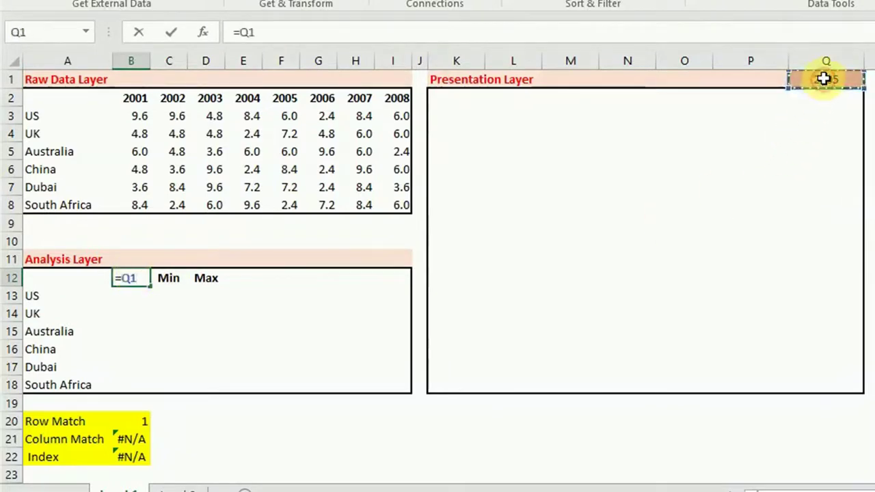
key("Return")
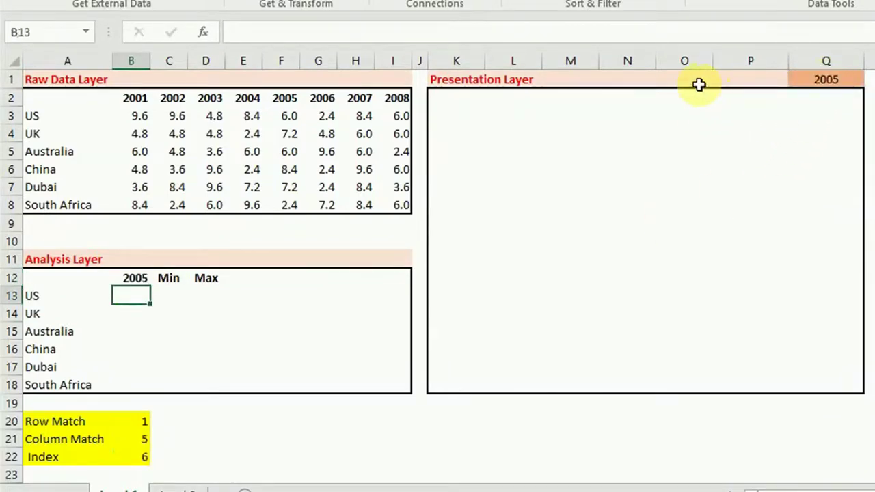
- In B13 start an INDEX formula over the locked raw data range $B$3:$I$8
left_click(133, 296)
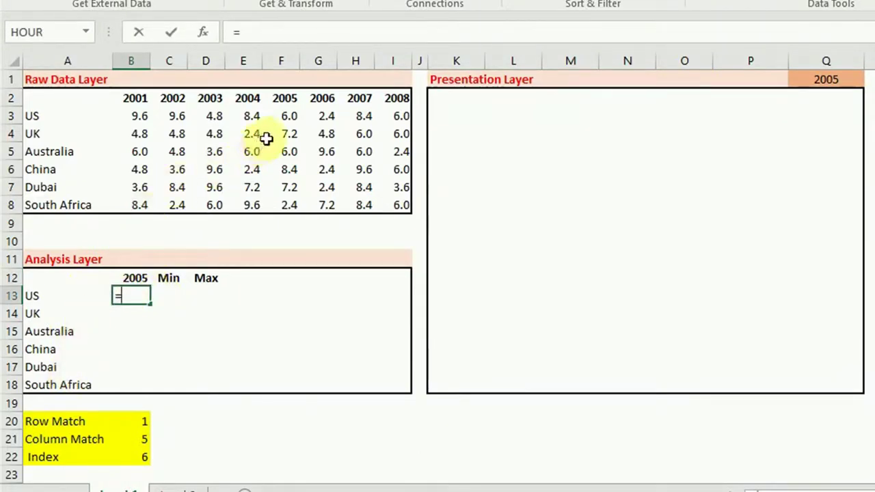
type("index")
key("Tab")
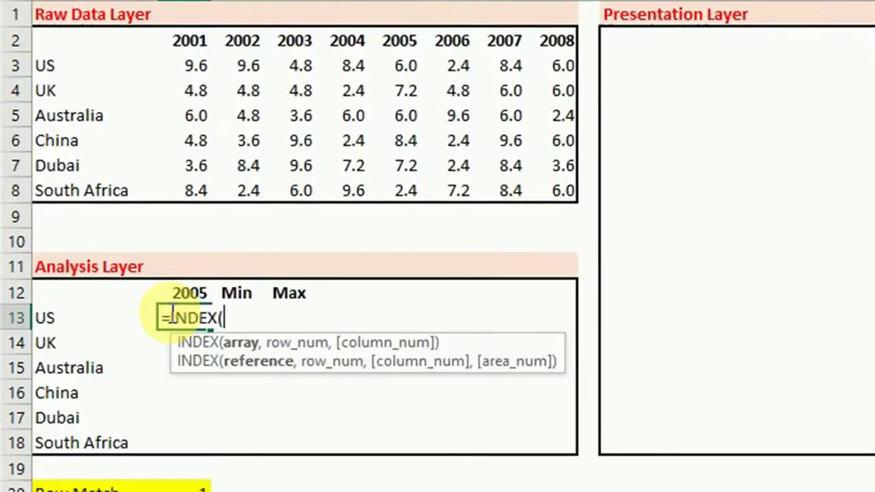
left_click_drag(199, 68, 576, 190)
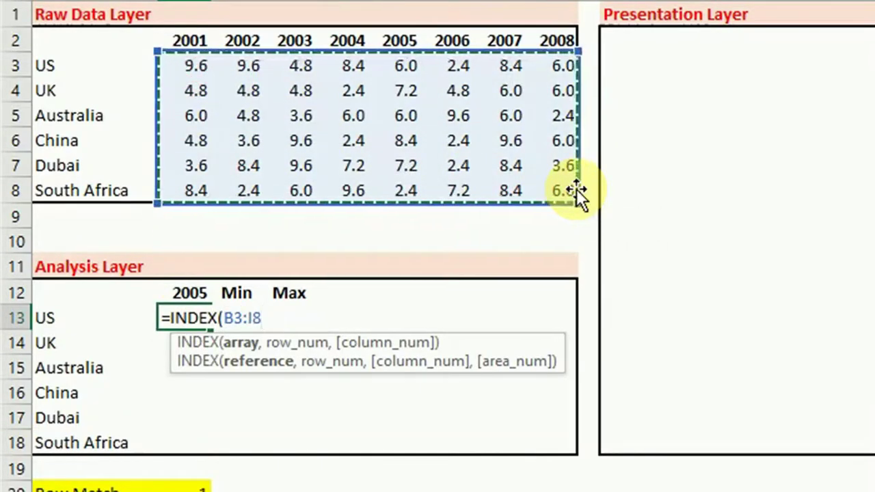
key("F4")
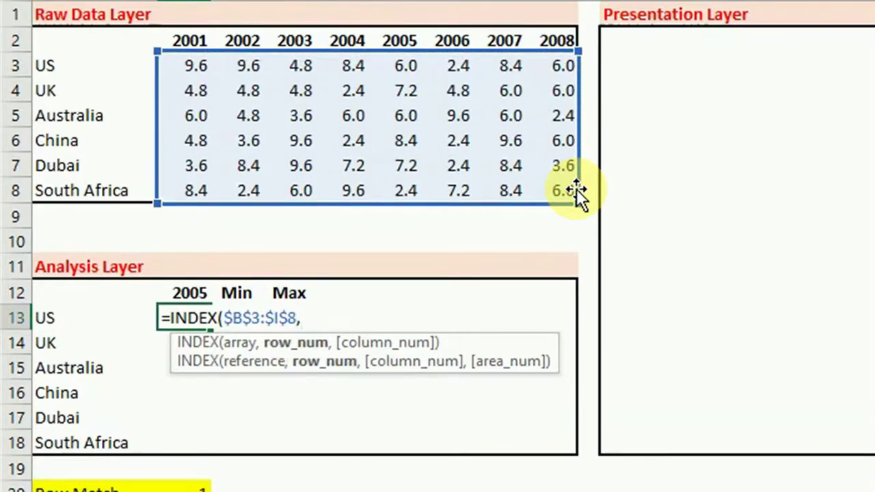
type("match")
key("Tab")
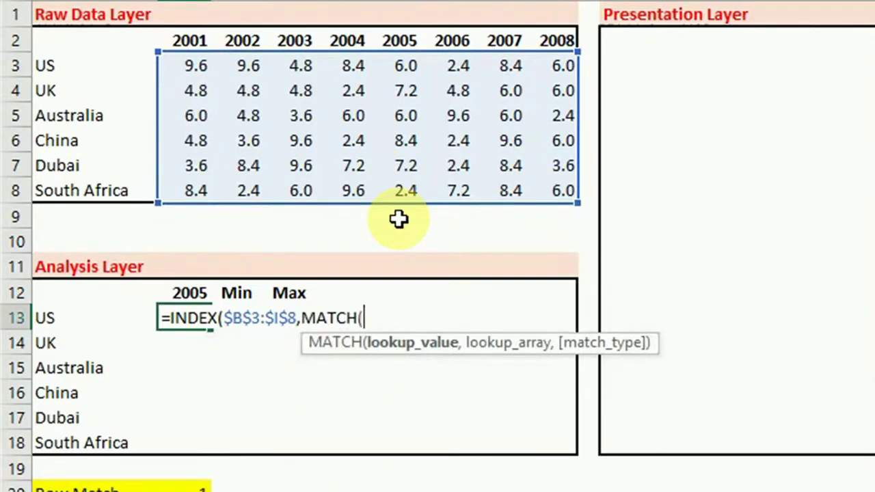
- Add MATCH lookups for the country A13 in $A$3:$A$8 and the year in $B$2:$I$2
left_click(80, 319)
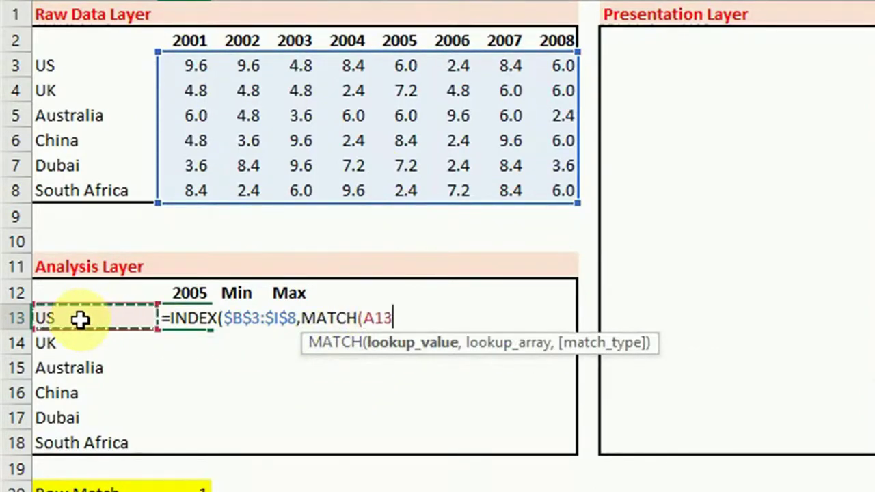
type(",")
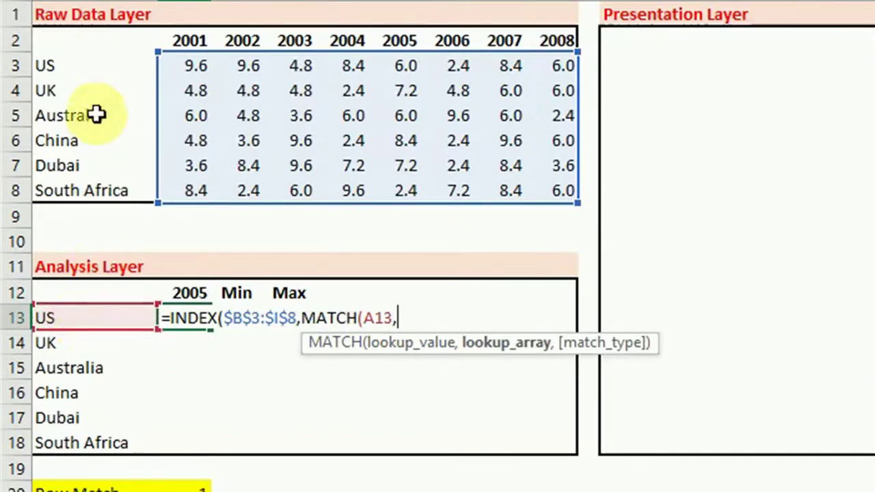
left_click_drag(91, 65, 63, 184)
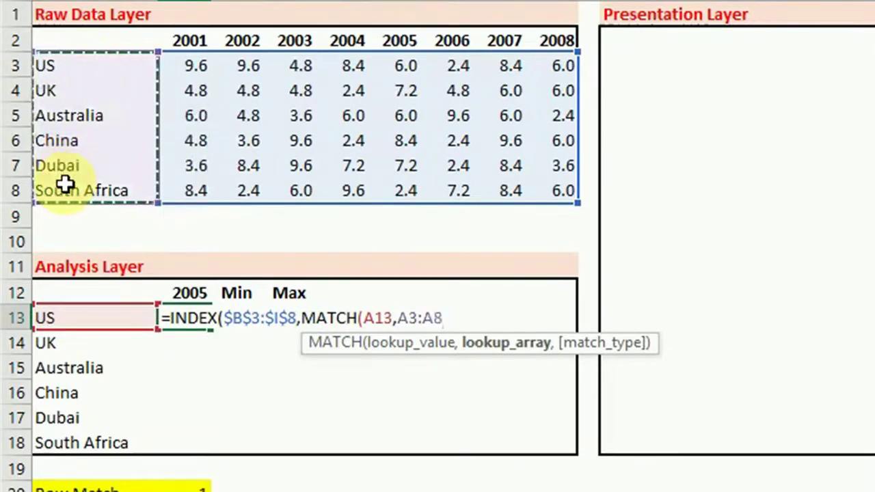
key("F4")
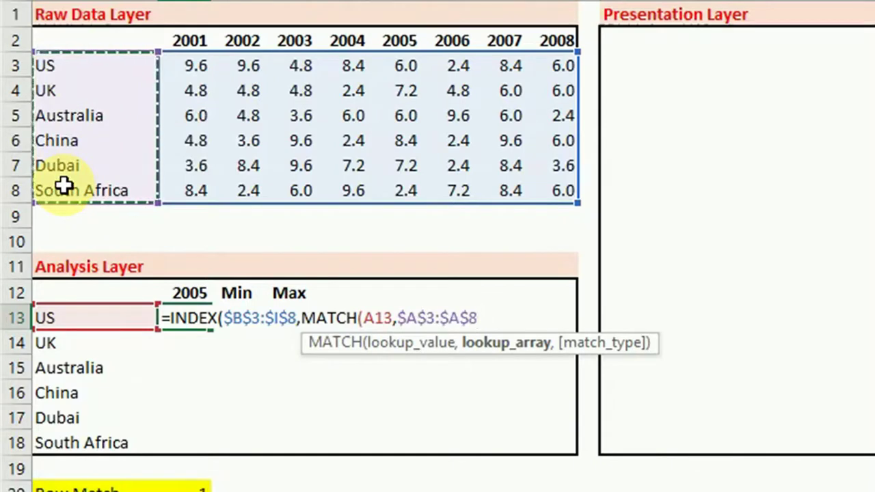
type(",")
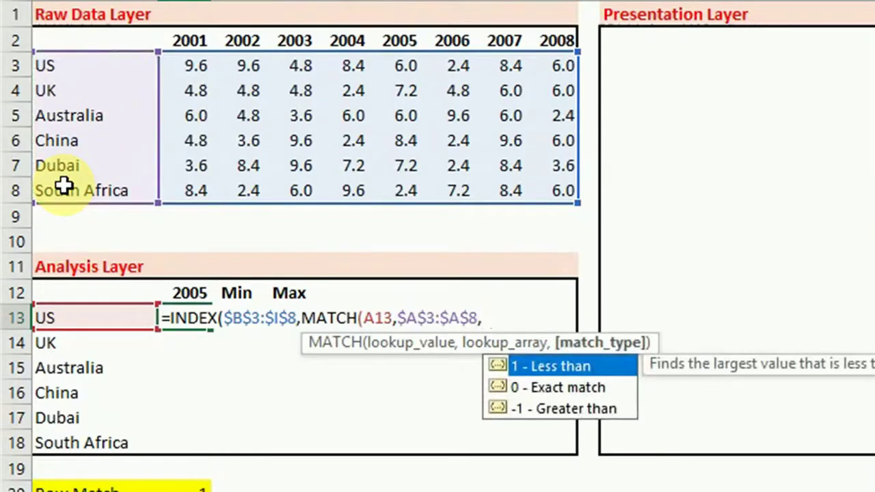
type("0),")
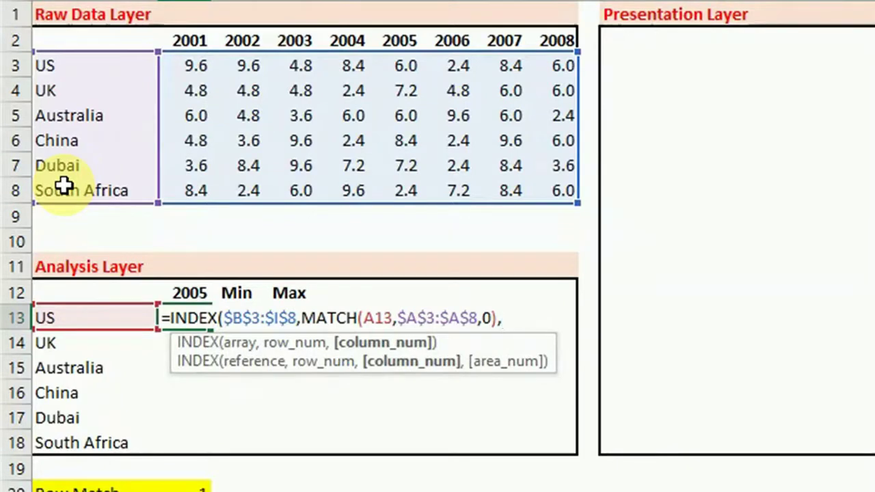
type("mat")
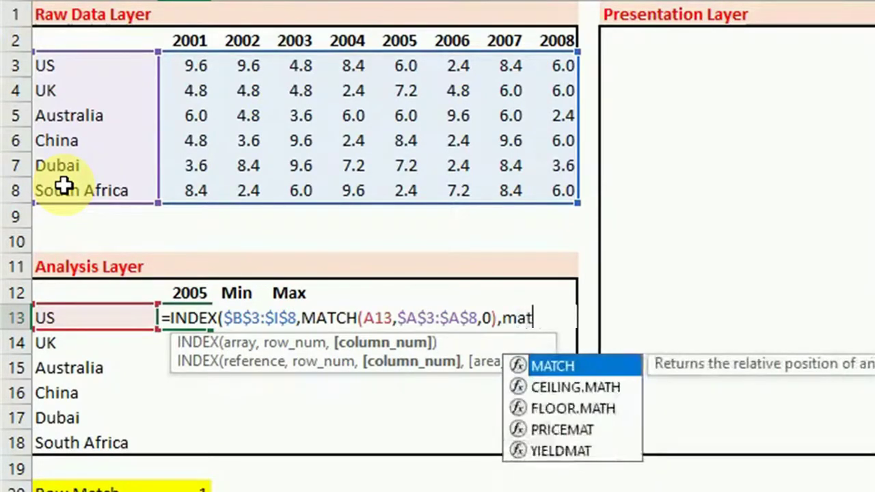
key("Tab")
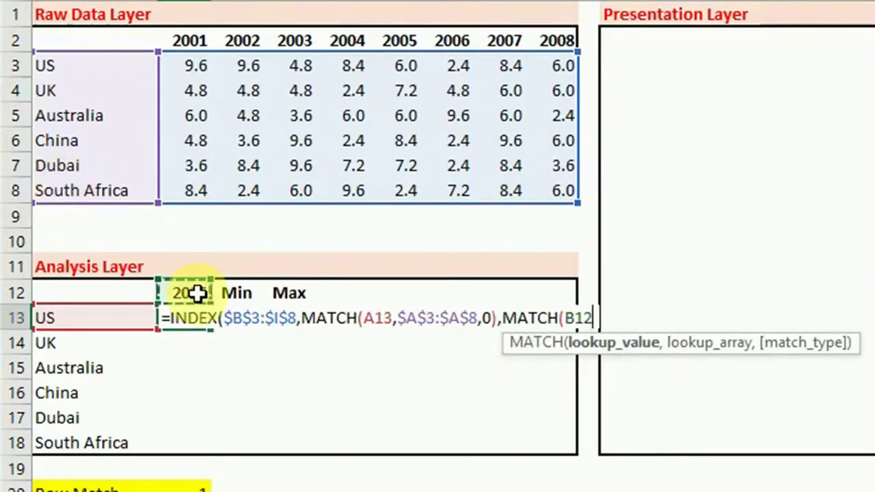
type(",")
left_click_drag(202, 41, 572, 39)
key("F4")
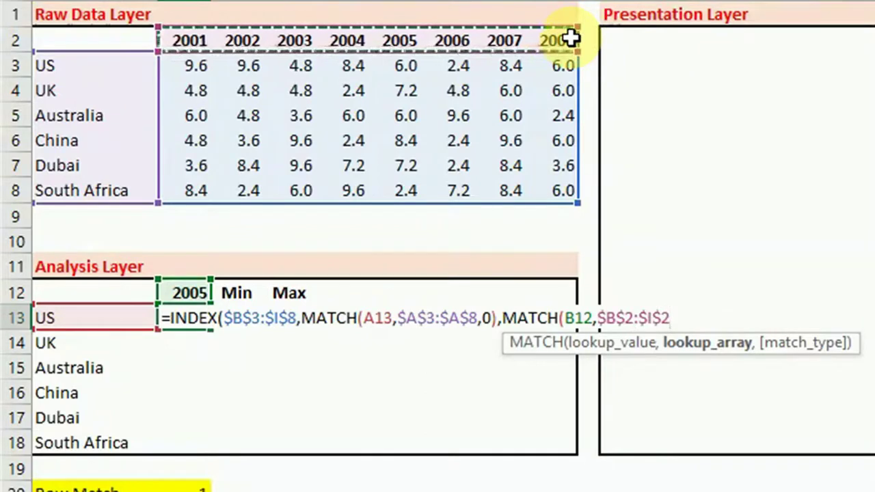
type(",0")
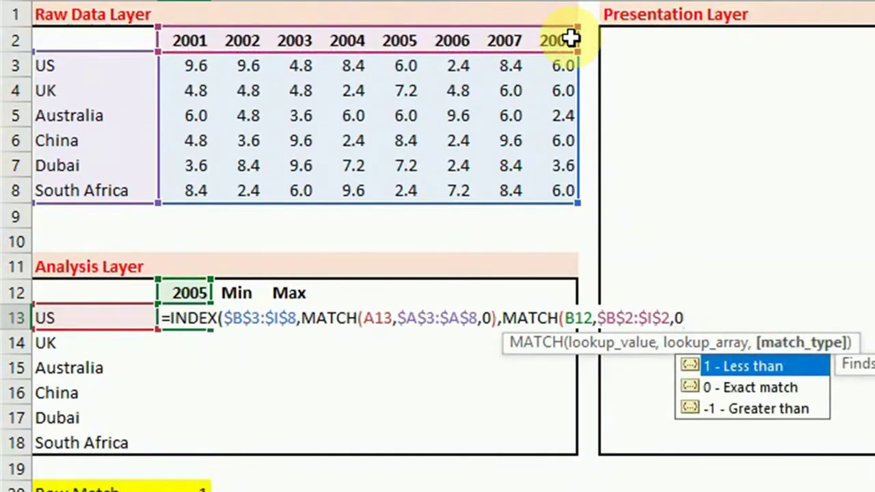
type(")")
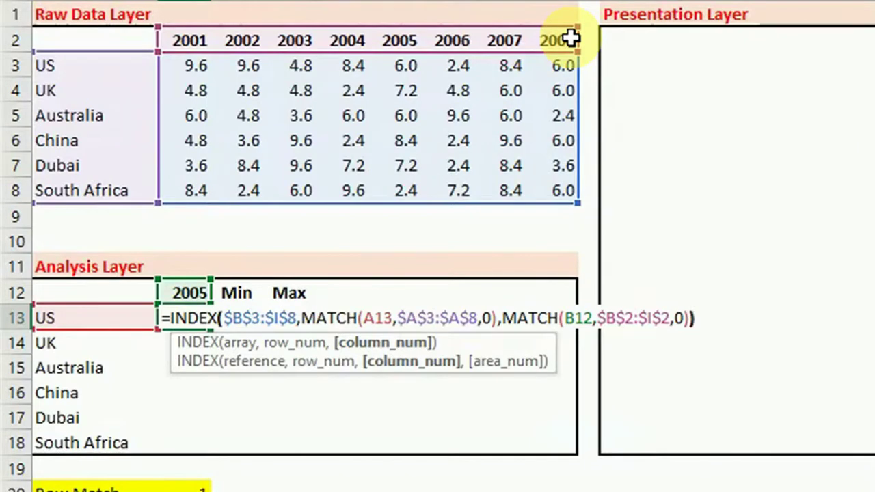
key("Return")
- Lock the $B$12 year reference in the formula and copy it down through B18
left_click(205, 323)
left_click(195, 338)
left_click(199, 318)
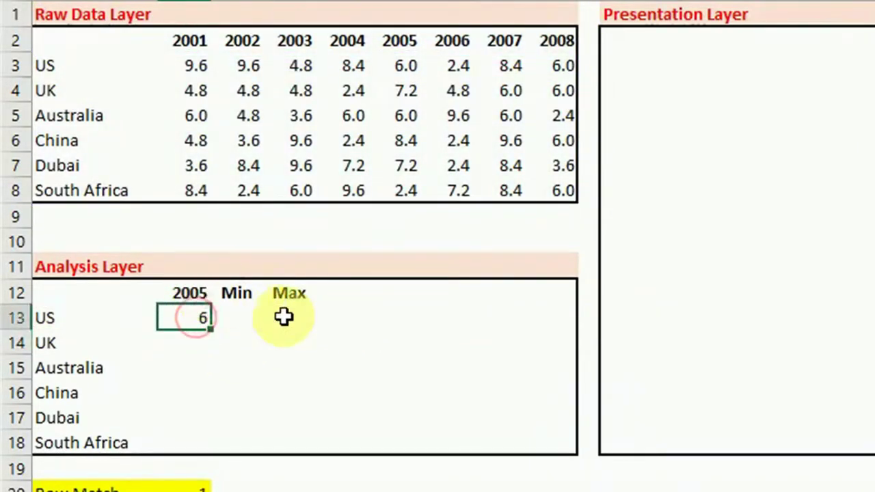
key("F2")
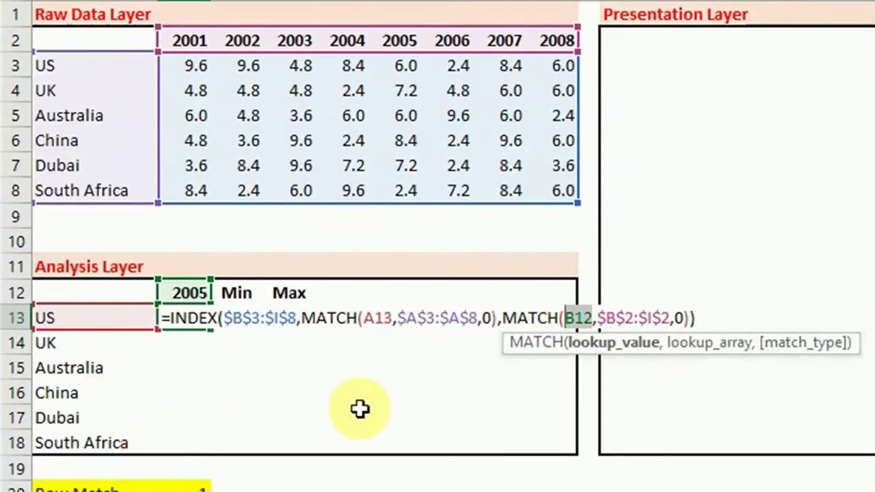
key("F4")
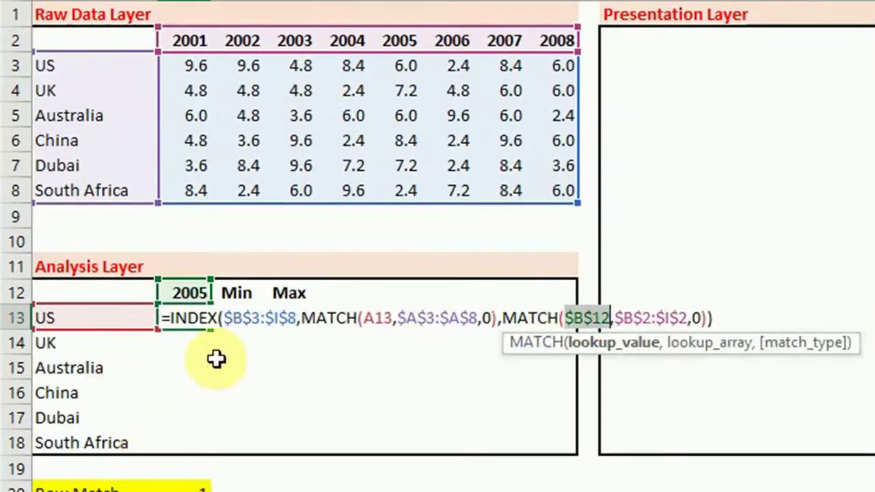
key("Return")
left_click(195, 314)
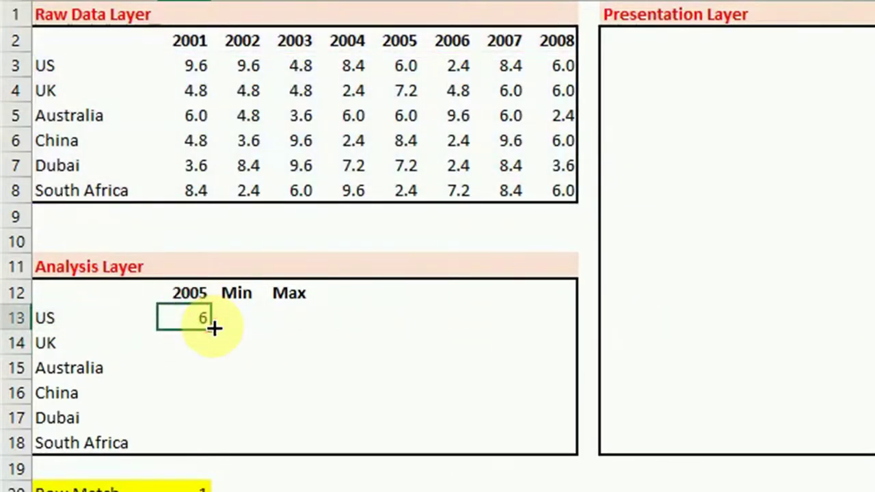
double_click(213, 328)
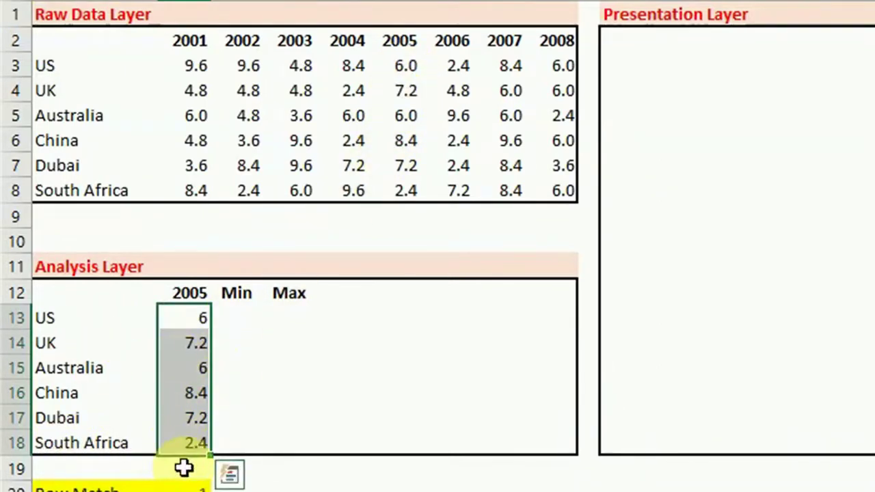
left_click(250, 315)
- Fill C13:C18 with =MIN($B$13:$B$18), giving 2.4 for every country
type("=")
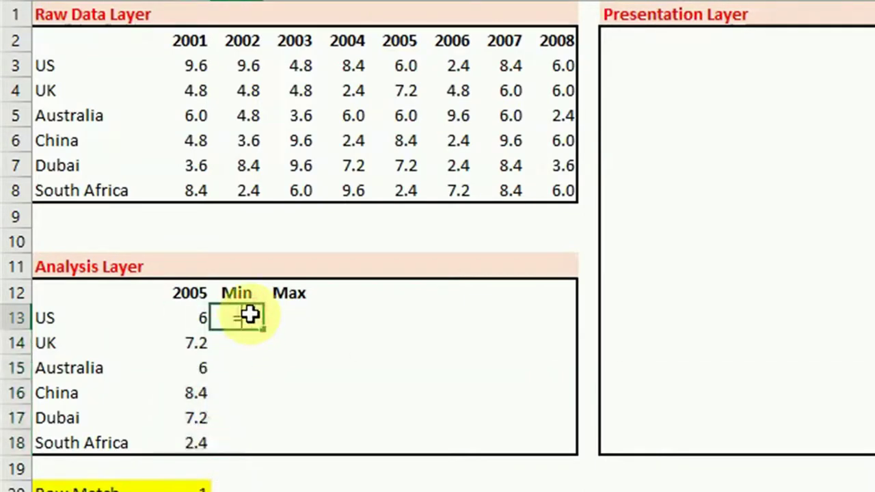
type("min")
key("Tab")
left_click_drag(202, 317, 205, 431)
key("F4")
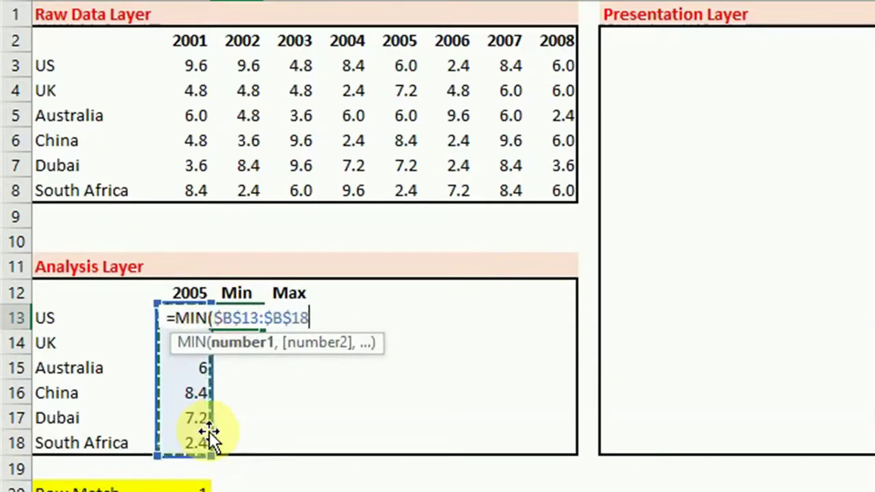
key("ctrl+Return")
left_click_drag(264, 330, 258, 455)
- Fill D13:D18 with =MAX($B$13:$B$18), giving 8.4, then select the table A12:D18
left_click(294, 318)
type("=max")
key("Tab")
left_click_drag(198, 318, 195, 445)
key("F4")
key("ctrl+Return")
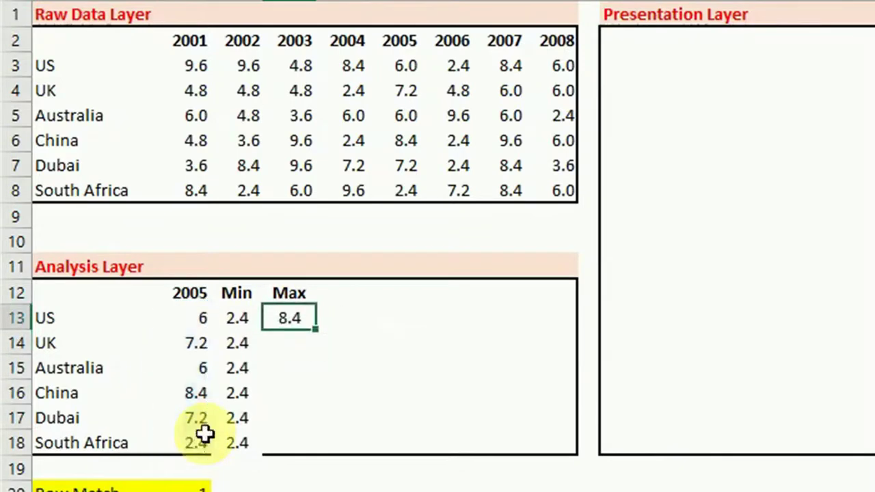
left_click_drag(316, 330, 294, 446)
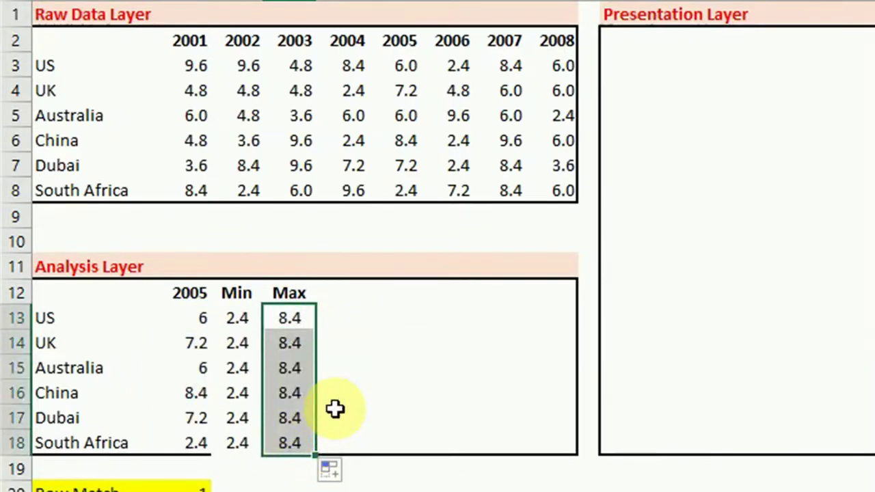
left_click_drag(89, 295, 285, 431)
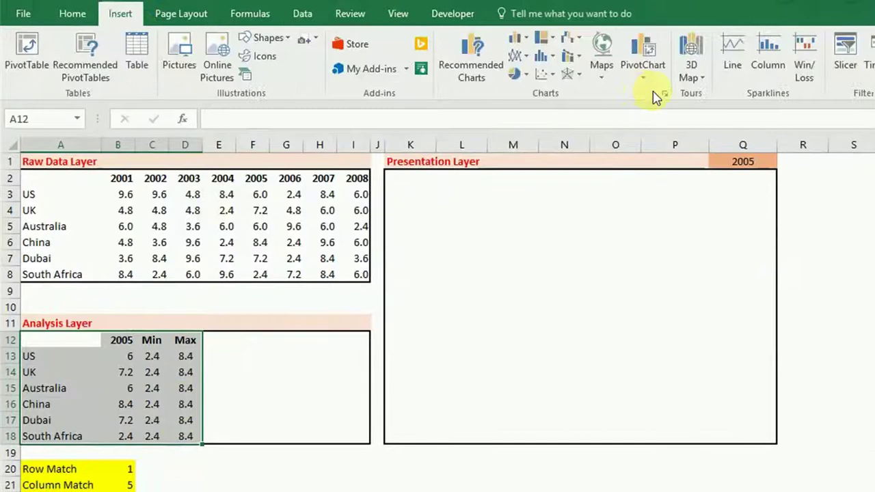
- Insert a recommended clustered column chart with Alt+N, R and fit it in the Presentation Layer box
key("alt+n")
key("r")
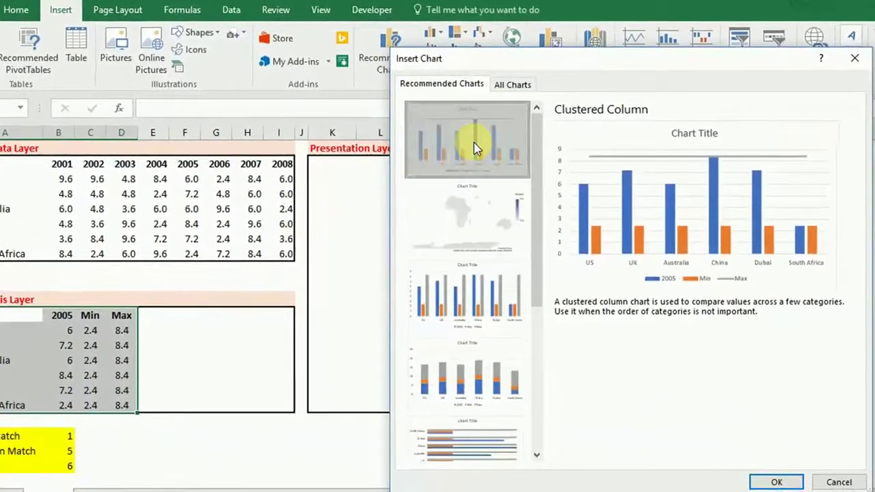
left_click(759, 482)
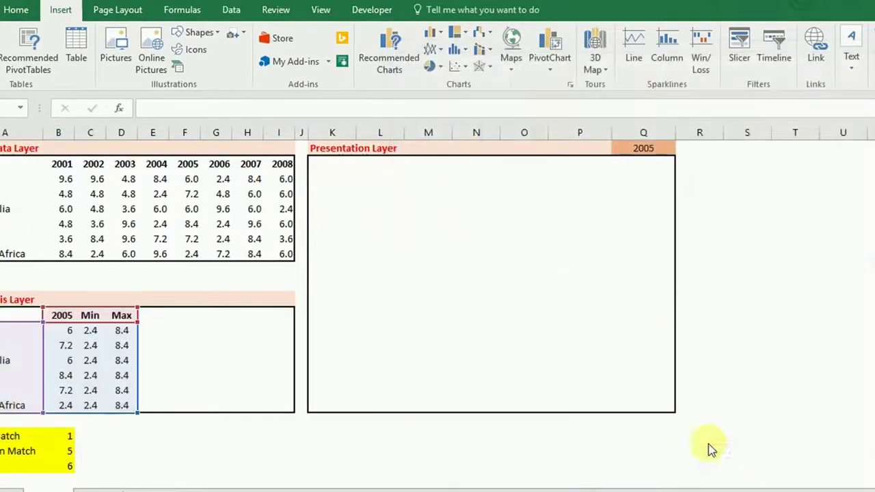
left_click_drag(430, 219, 457, 182)
left_click_drag(677, 286, 652, 285)
left_click_drag(489, 395, 487, 403)
- Change the Min and Max series chart type to Line in the combo settings
left_click(353, 313)
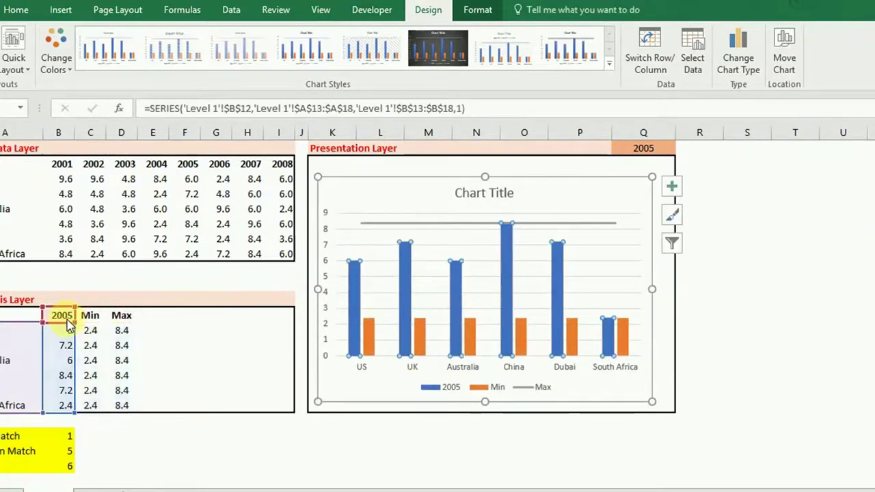
left_click(371, 341)
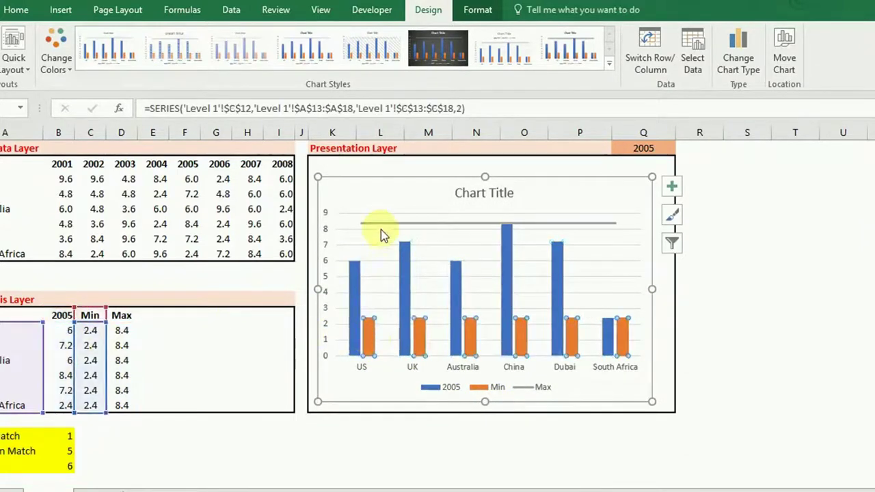
right_click(370, 351)
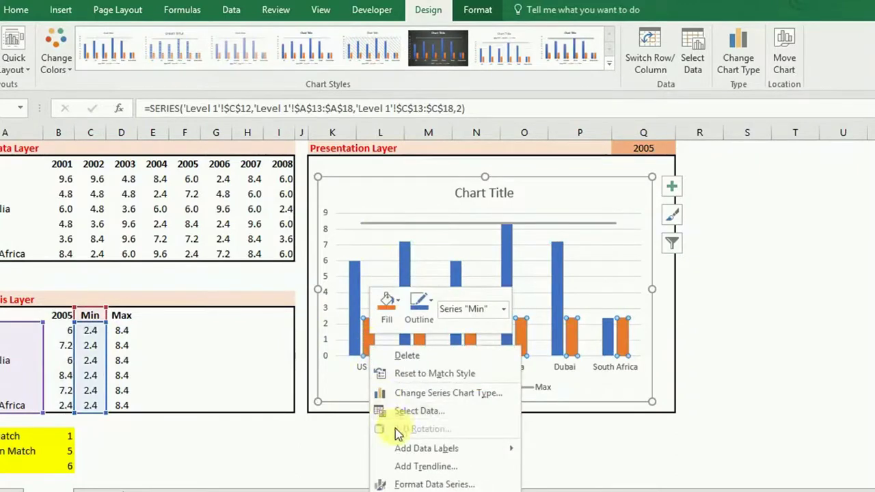
left_click(401, 401)
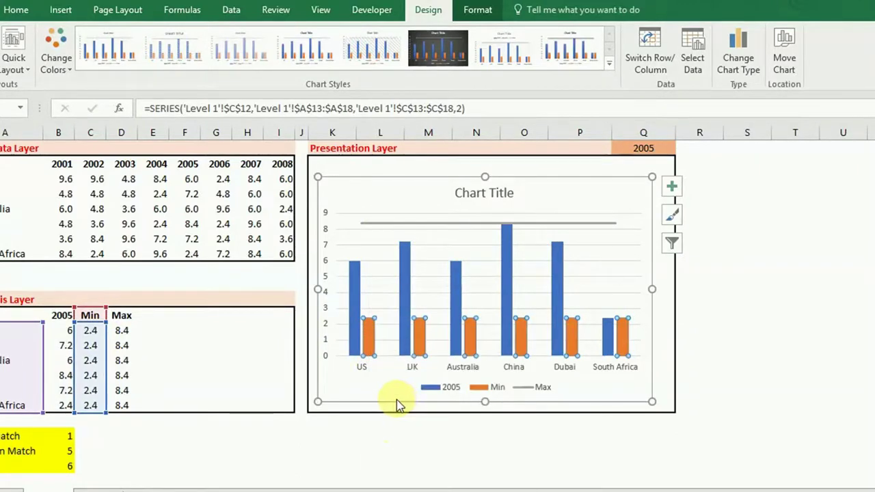
left_click(760, 408)
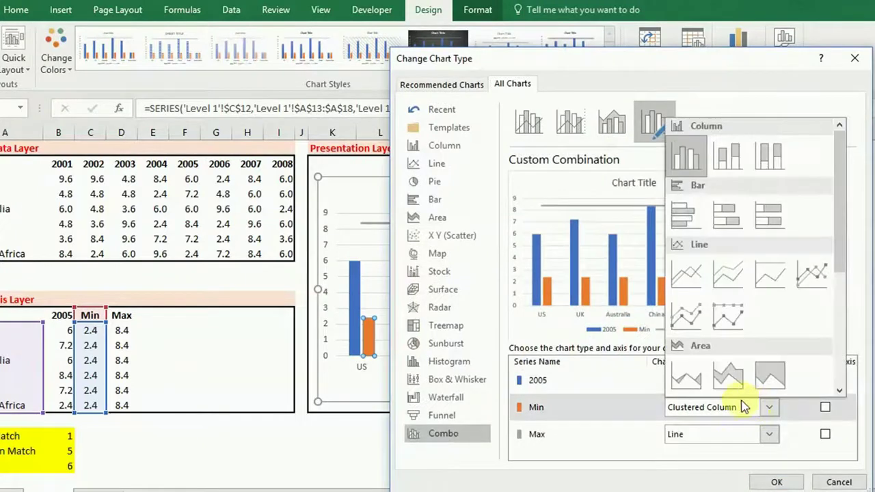
left_click(684, 272)
left_click(770, 438)
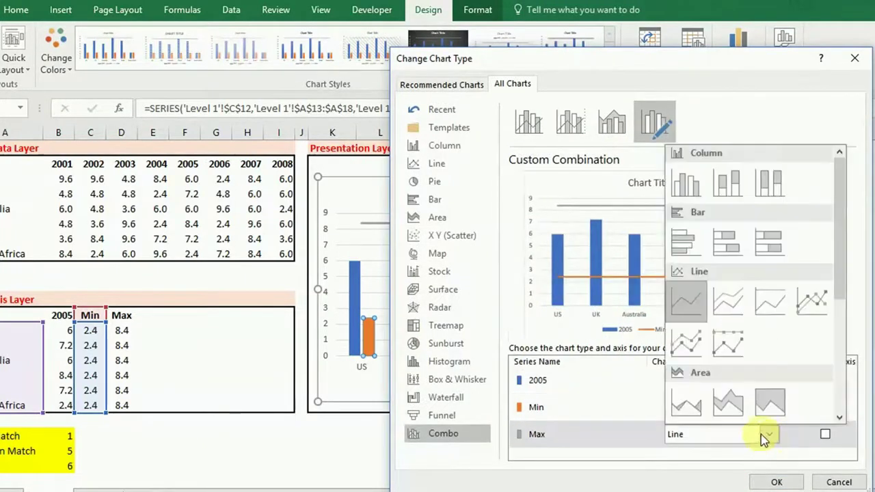
left_click(692, 295)
left_click(778, 484)
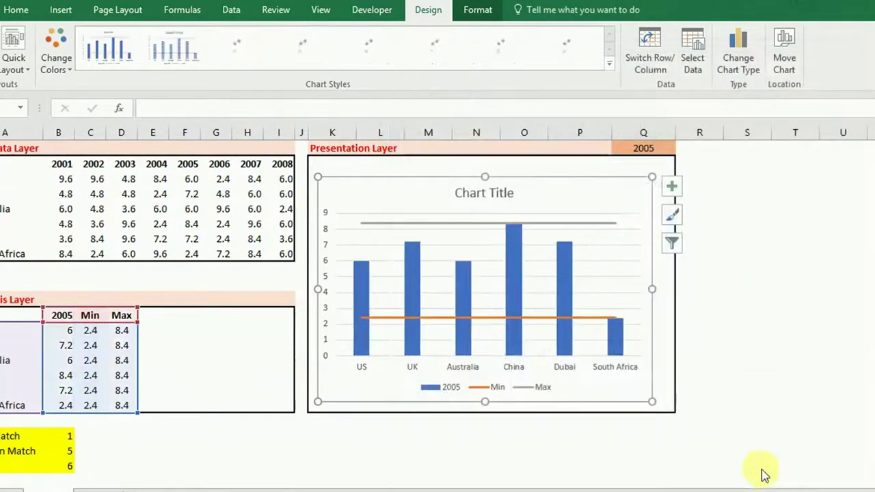
left_click(714, 299)
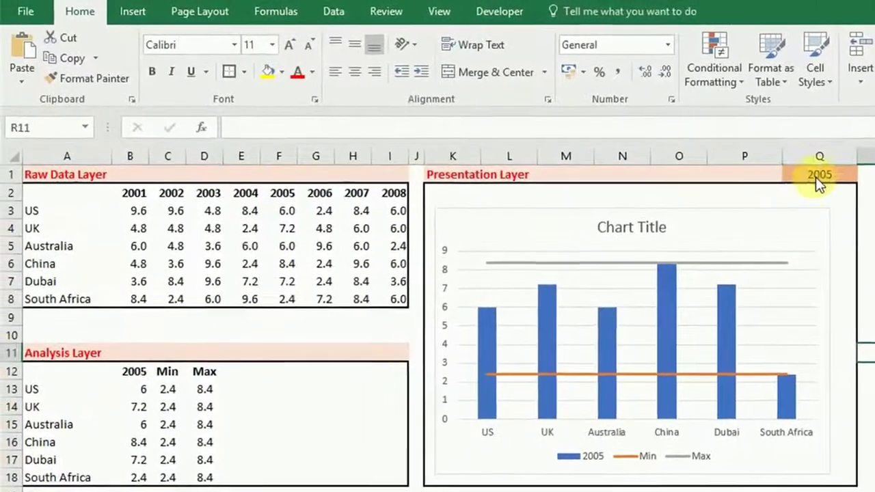
- Try 2003 in Q1 to check the chart updates, then set it back to 2005
left_click(727, 161)
left_click(741, 160)
left_click(832, 212)
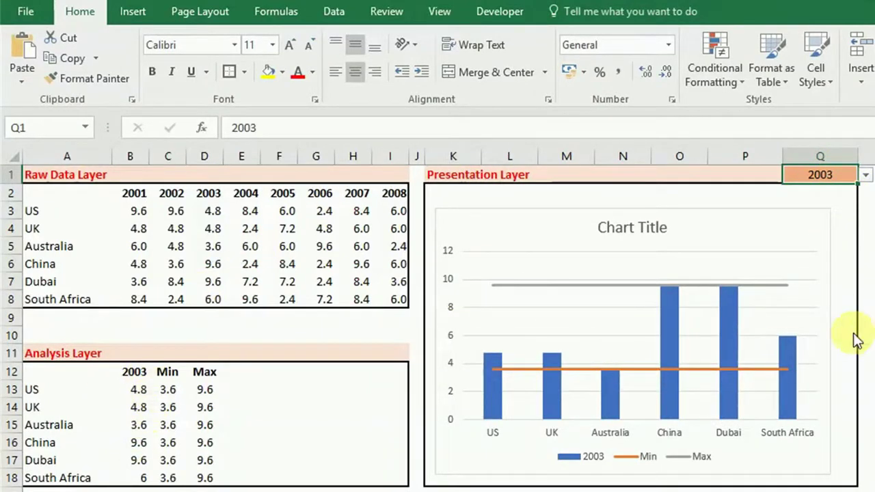
left_click(866, 175)
left_click(804, 234)
- Select the 2005 columns and delete the chart title
left_click(733, 394)
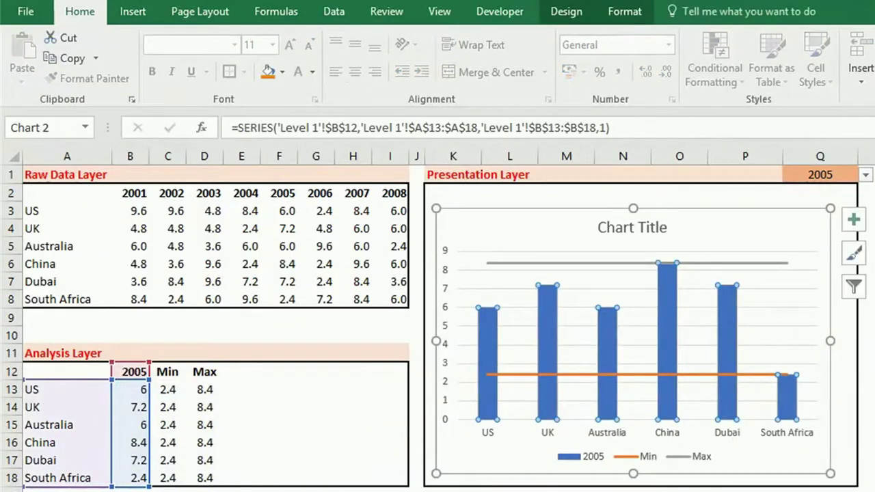
left_click(770, 487)
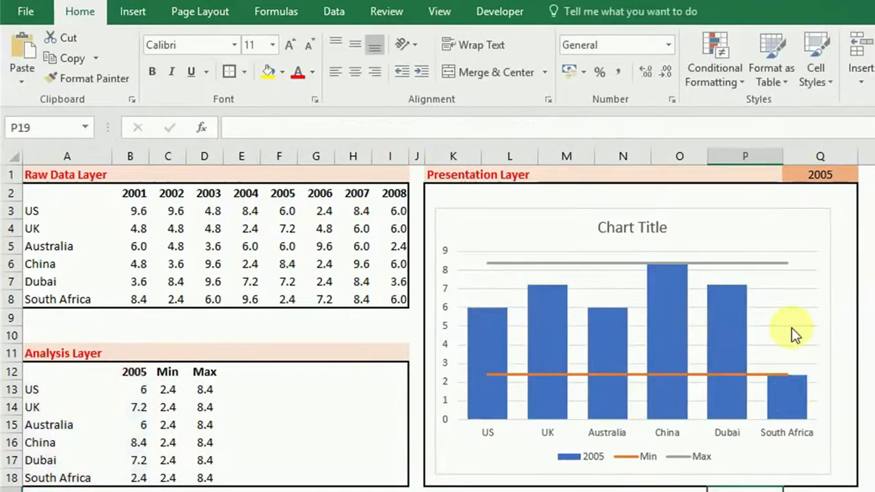
left_click(772, 328)
left_click(613, 226)
key("Delete")
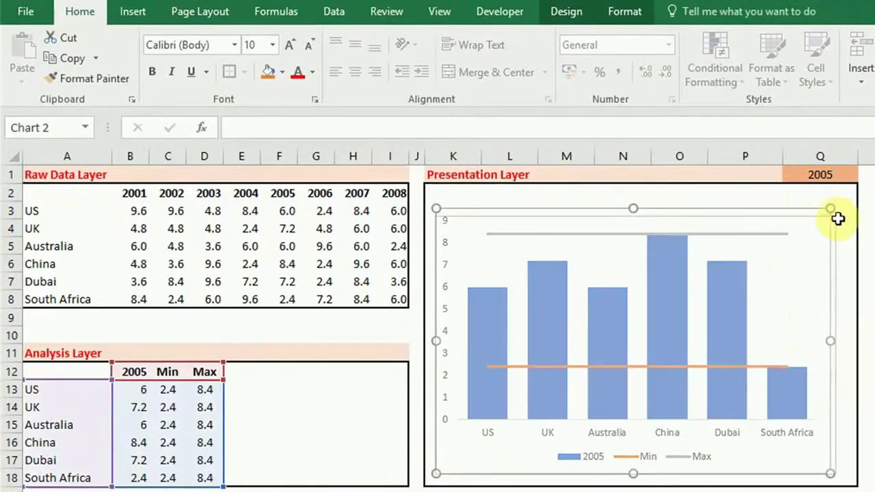
- Test another year from Q1's dropdown and return it to 2005
left_click(836, 175)
left_click(865, 175)
left_click(814, 213)
left_click(865, 175)
left_click(789, 237)
mouse_move(784, 244)
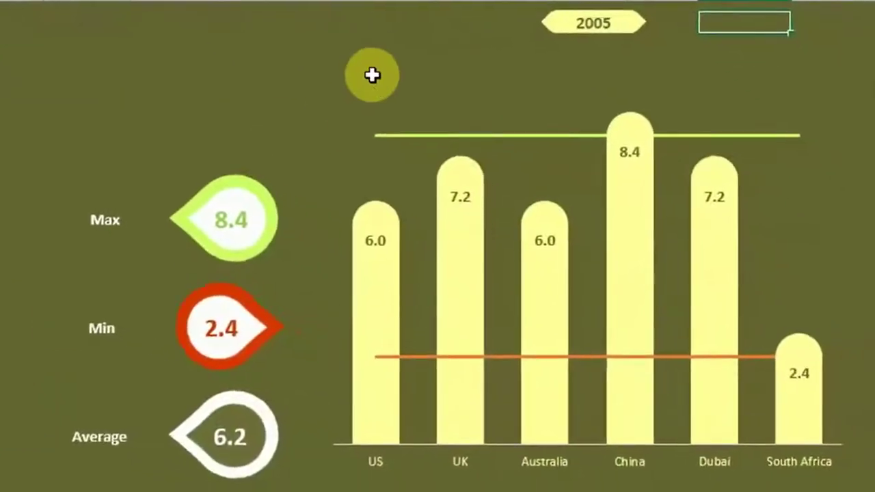
left_click(373, 73)
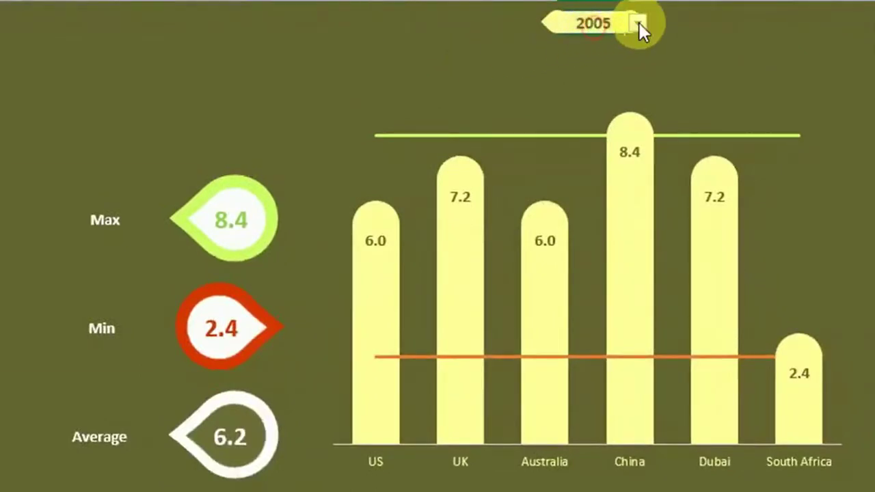
- Show the green dashboard for 2002, 2005, 2002 and 2007, then switch to Dashboard.xlsx
left_click(638, 22)
left_click(605, 61)
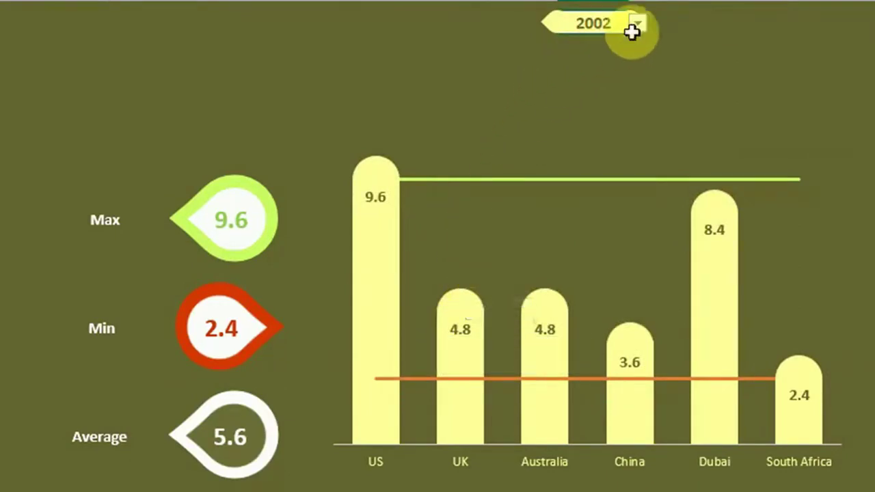
left_click(636, 23)
left_click(593, 98)
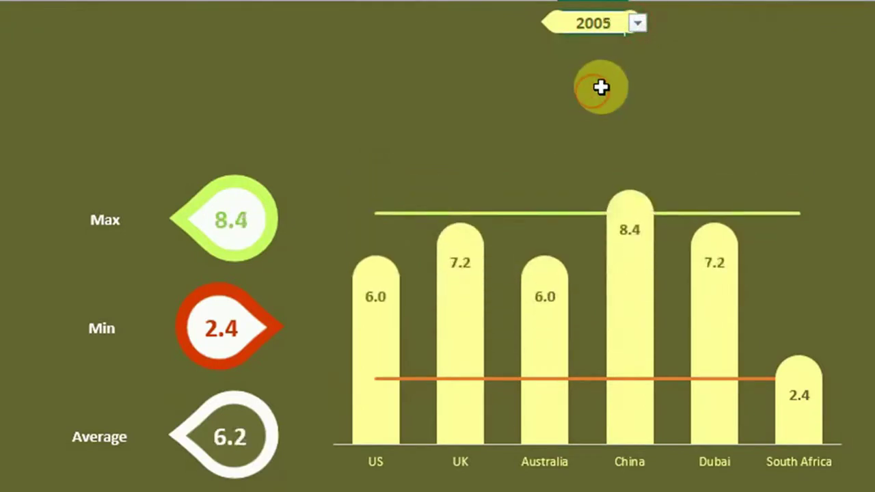
left_click(633, 24)
left_click(588, 54)
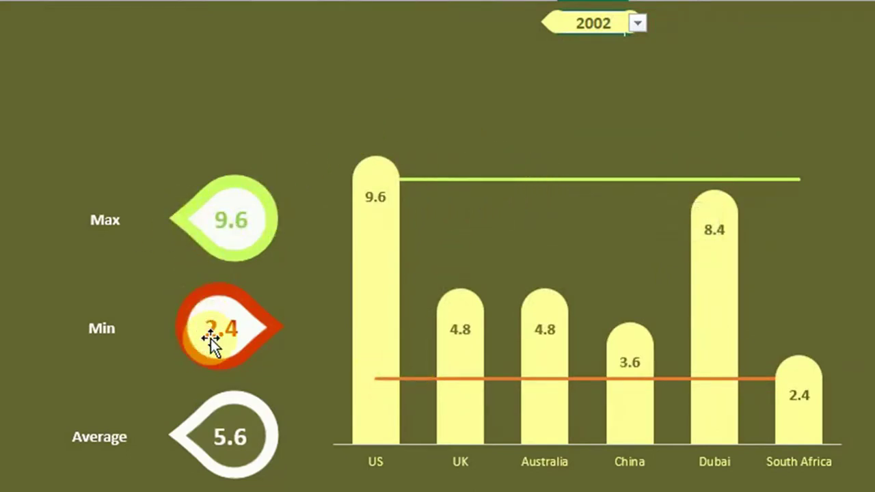
left_click(637, 23)
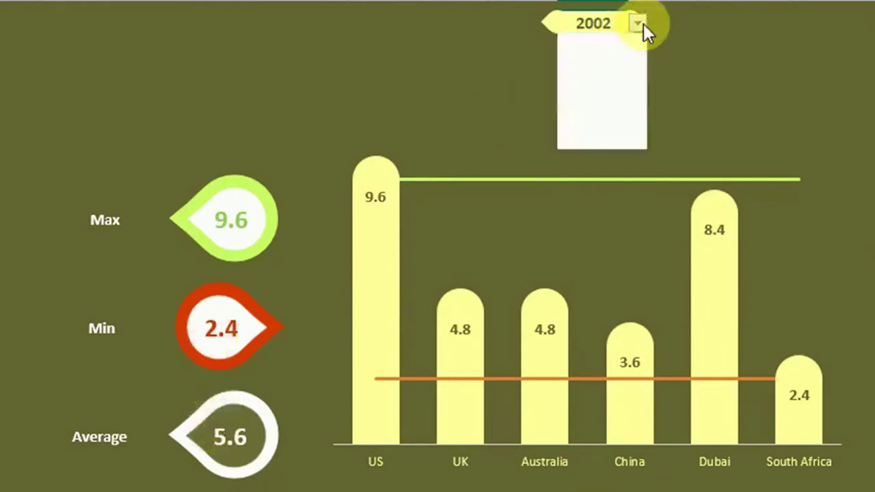
left_click(611, 124)
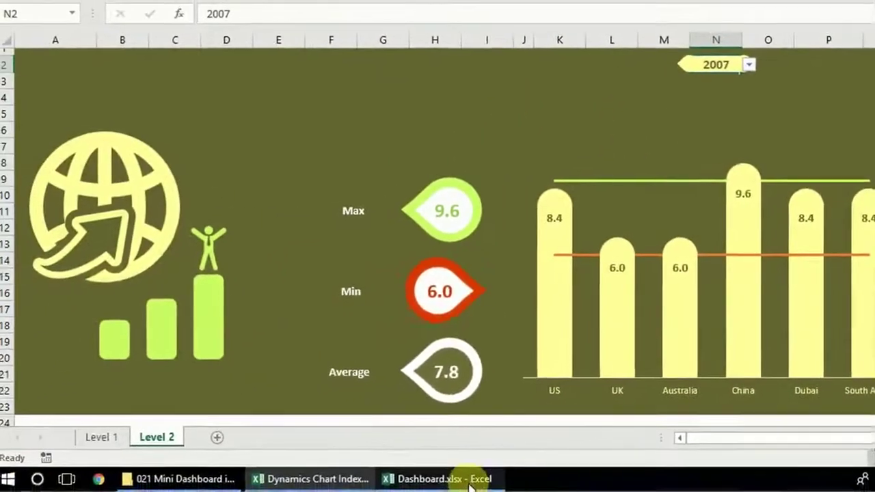
left_click(470, 480)
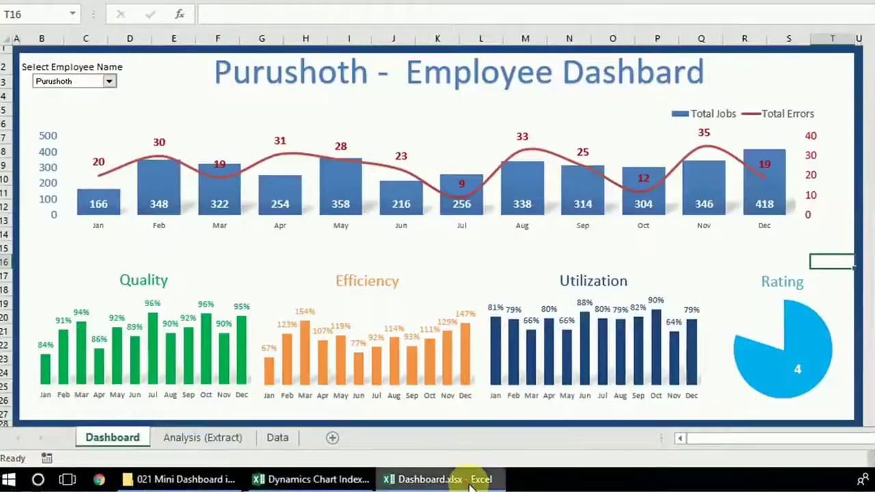
- Pick the first couple of employees from the Select Employee Name list to update the dashboard
left_click(109, 81)
left_click(71, 121)
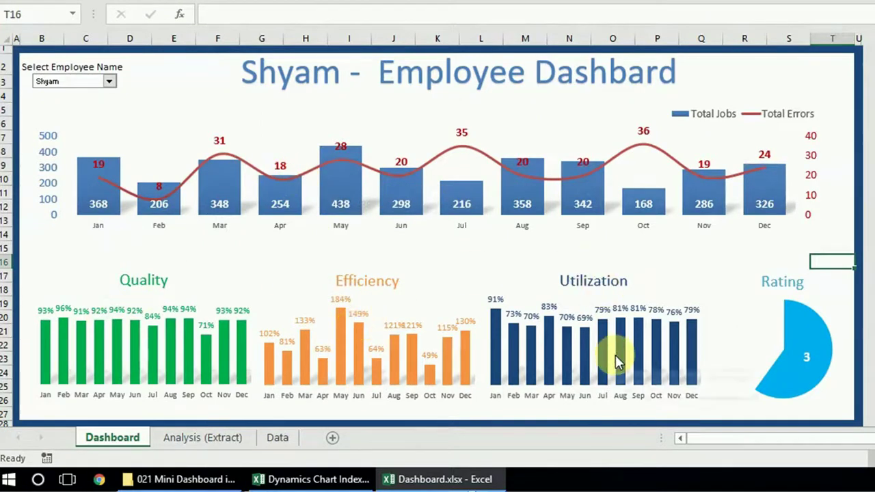
left_click(109, 81)
key("Up")
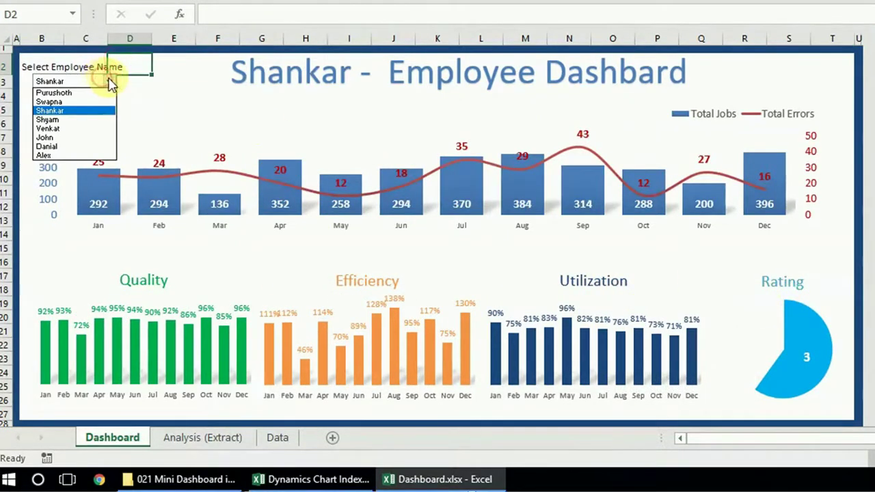
left_click(109, 82)
left_click(110, 82)
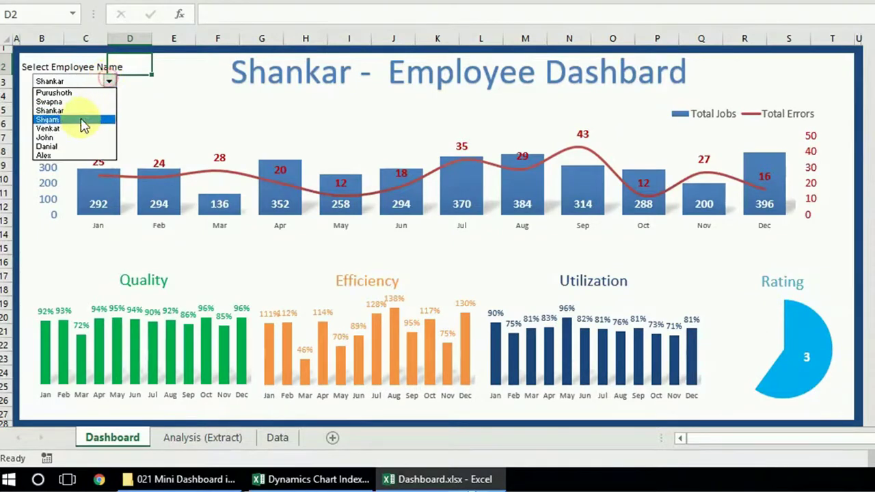
left_click(77, 128)
- Show several more employees' dashboards, then view their figures on the Analysis (Extract) sheet
left_click(108, 82)
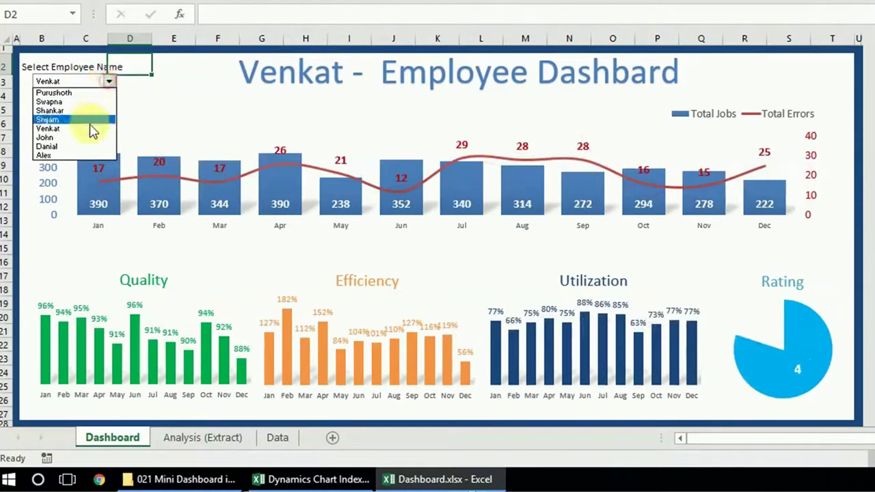
left_click(81, 142)
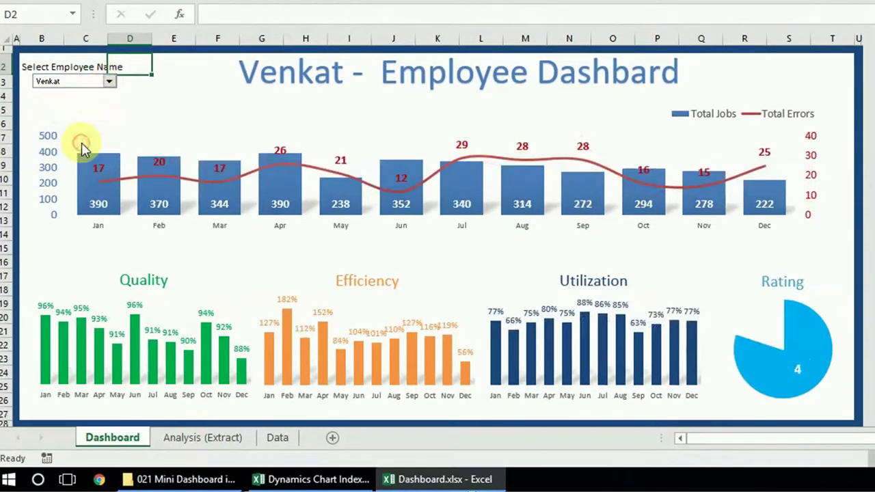
left_click(109, 82)
left_click(75, 101)
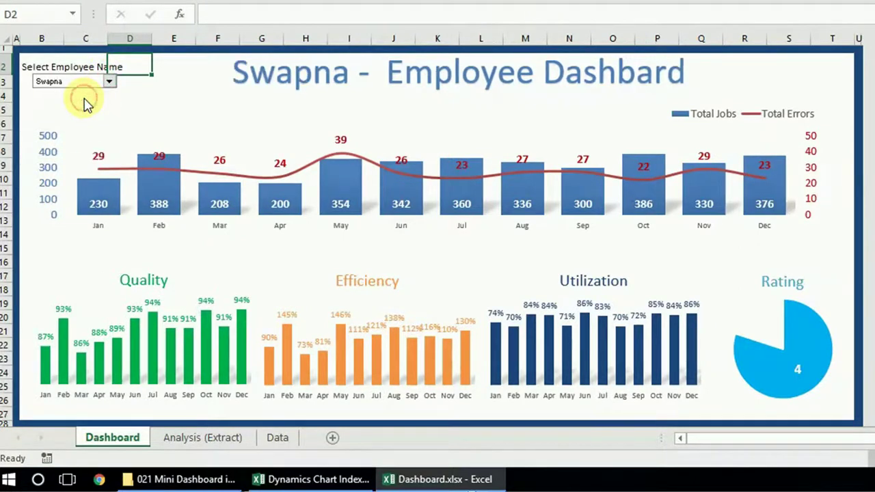
left_click(109, 81)
left_click(79, 130)
left_click(109, 81)
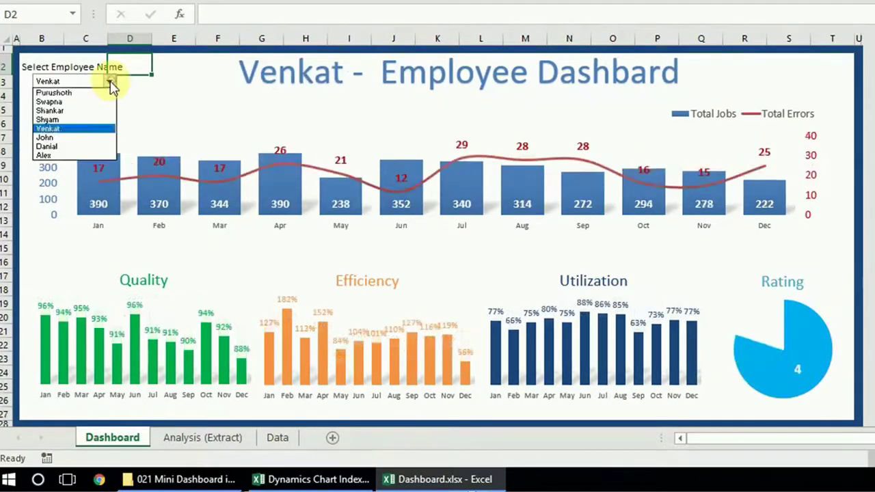
left_click(89, 115)
left_click(108, 82)
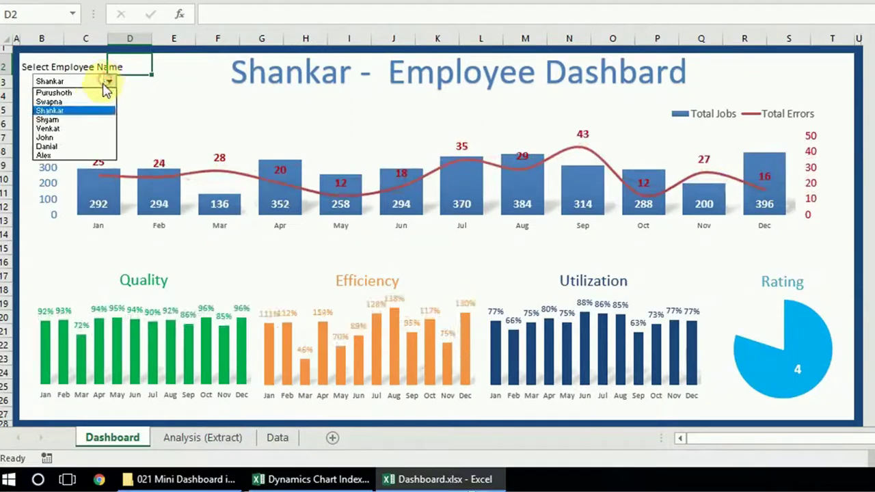
left_click(75, 140)
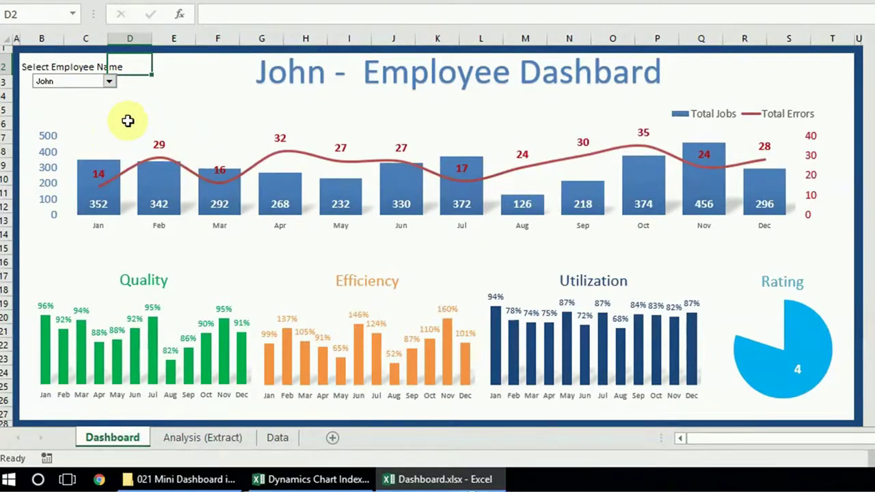
left_click(192, 438)
left_click_drag(125, 84, 531, 357)
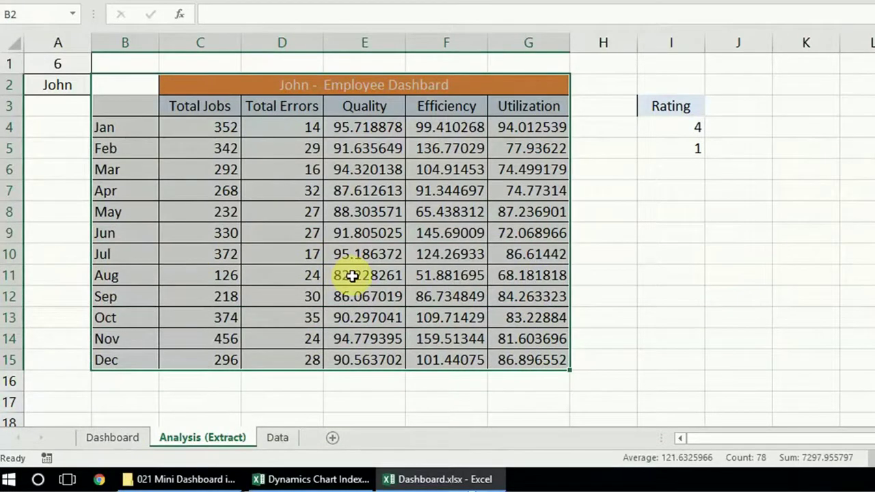
left_click(267, 435)
scroll(266, 250, "up", 1)
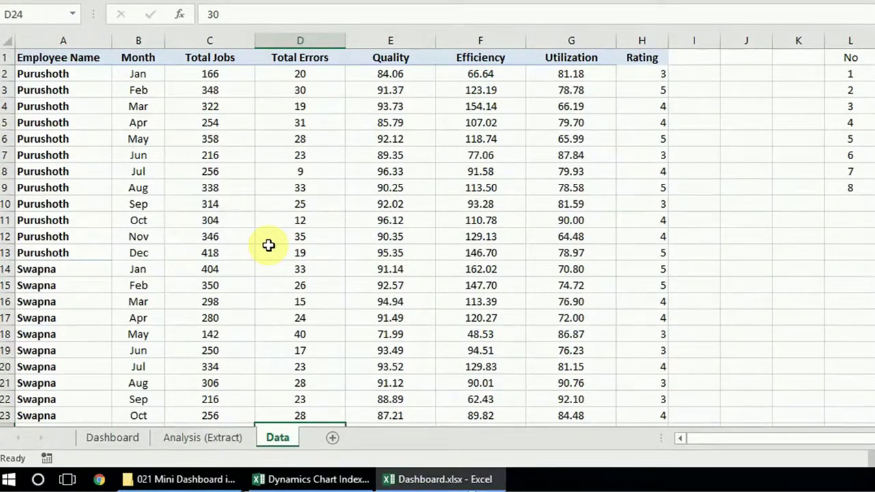
left_click(128, 438)
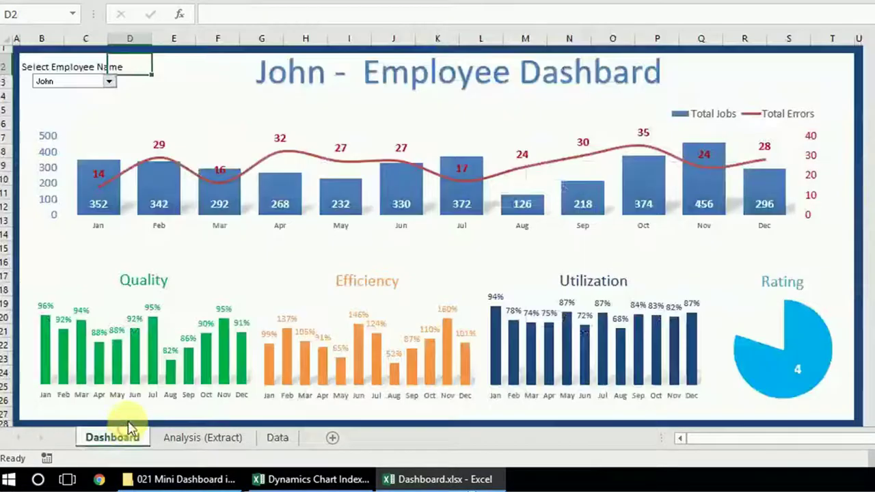
- Choose a different employee in the Select Employee Name box, changing the rating to 3
left_click(171, 92)
left_click(112, 84)
left_click(86, 108)
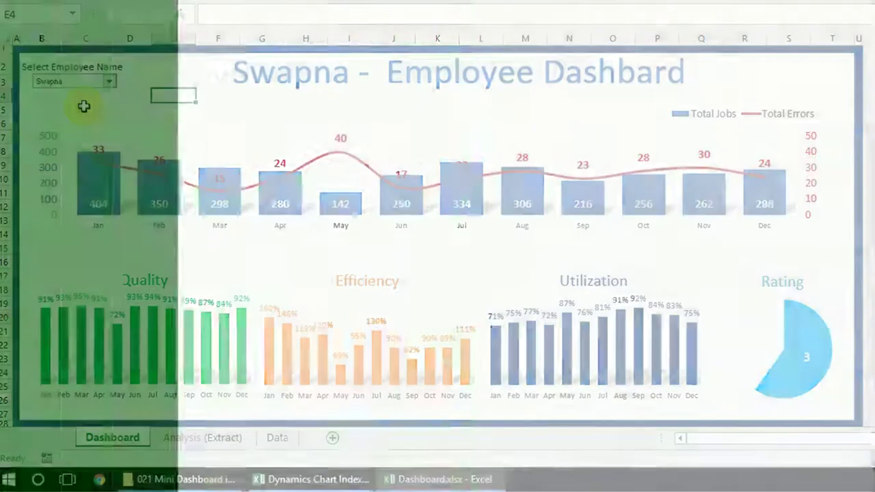